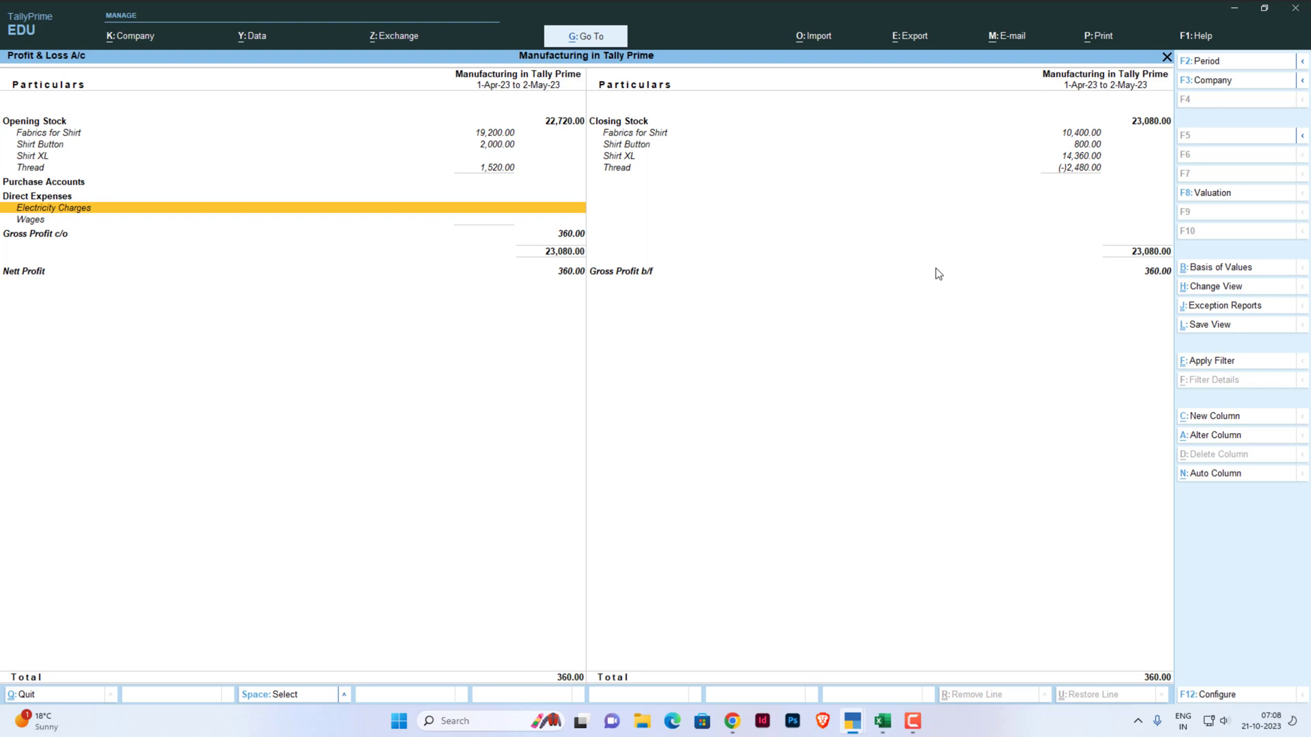
Step: Switch from the Profit & Loss account to the TallyPrime window showing the Shirt XL manufacturing voucher
key(alt+Tab)
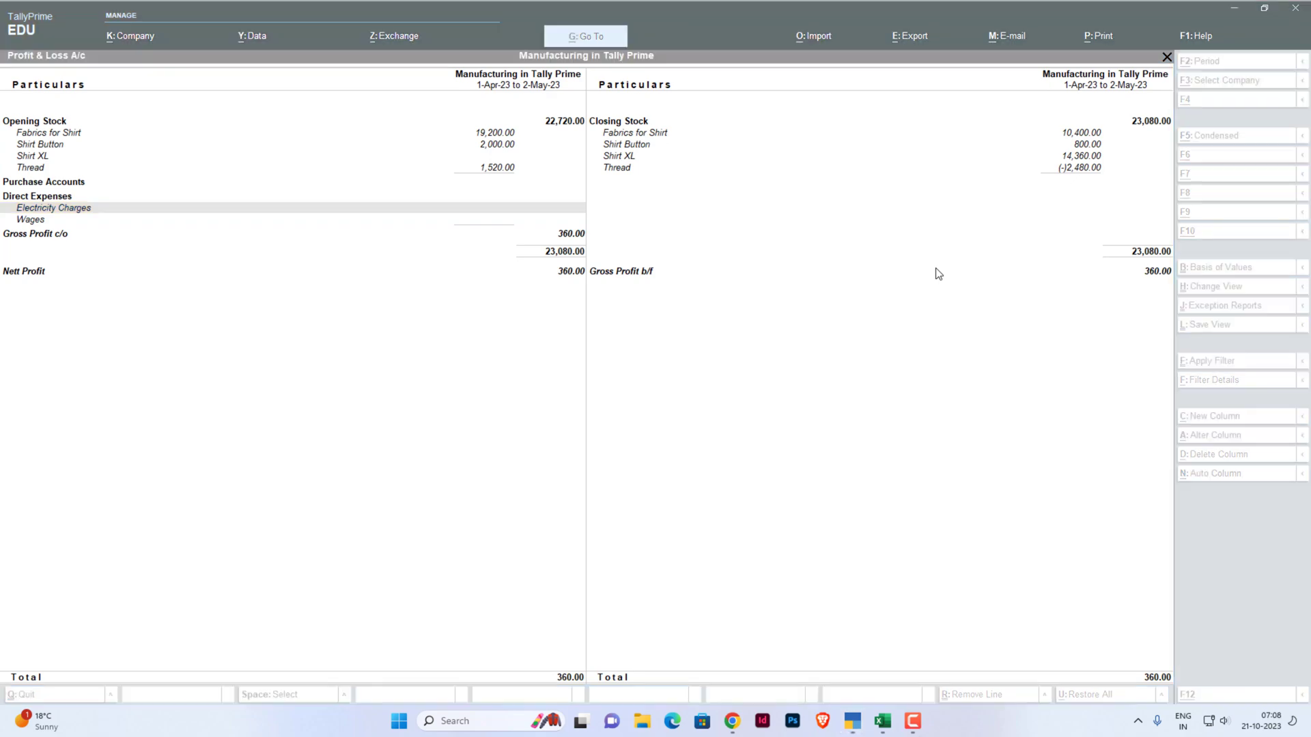
key(alt+Tab)
mouse_move(847, 728)
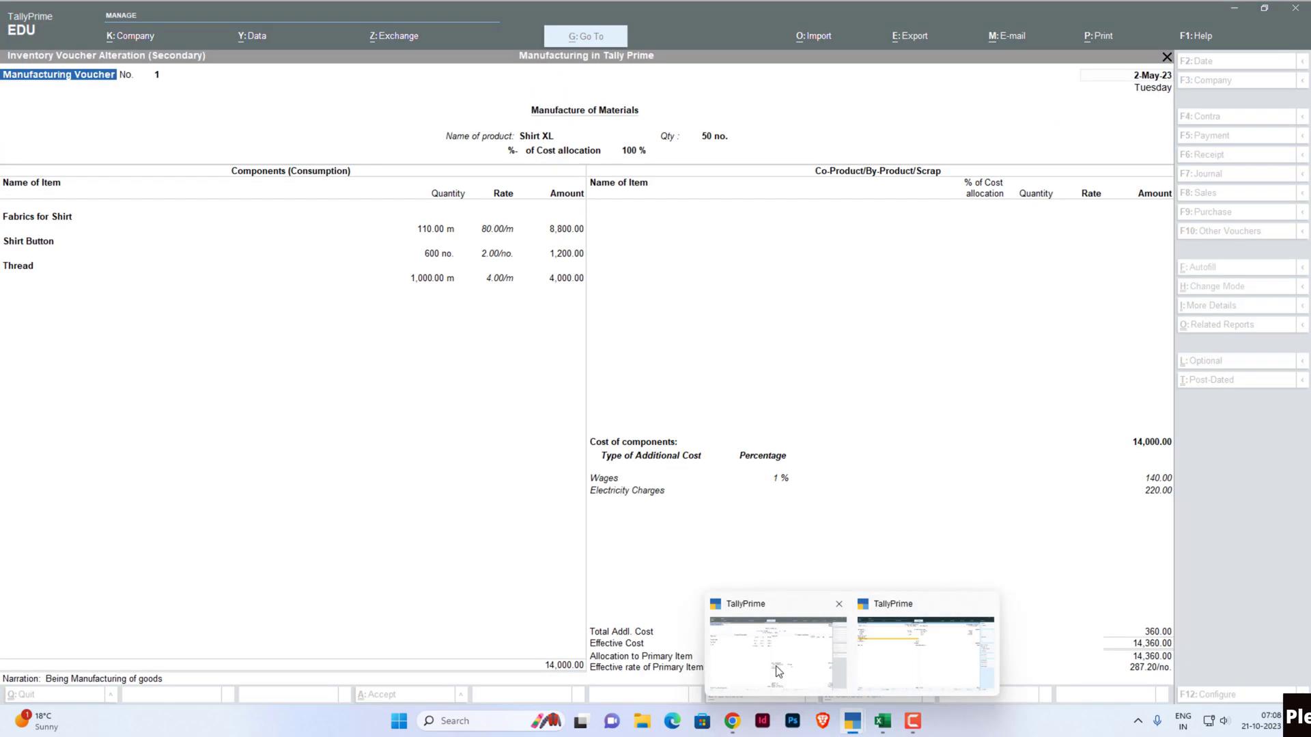
click(778, 671)
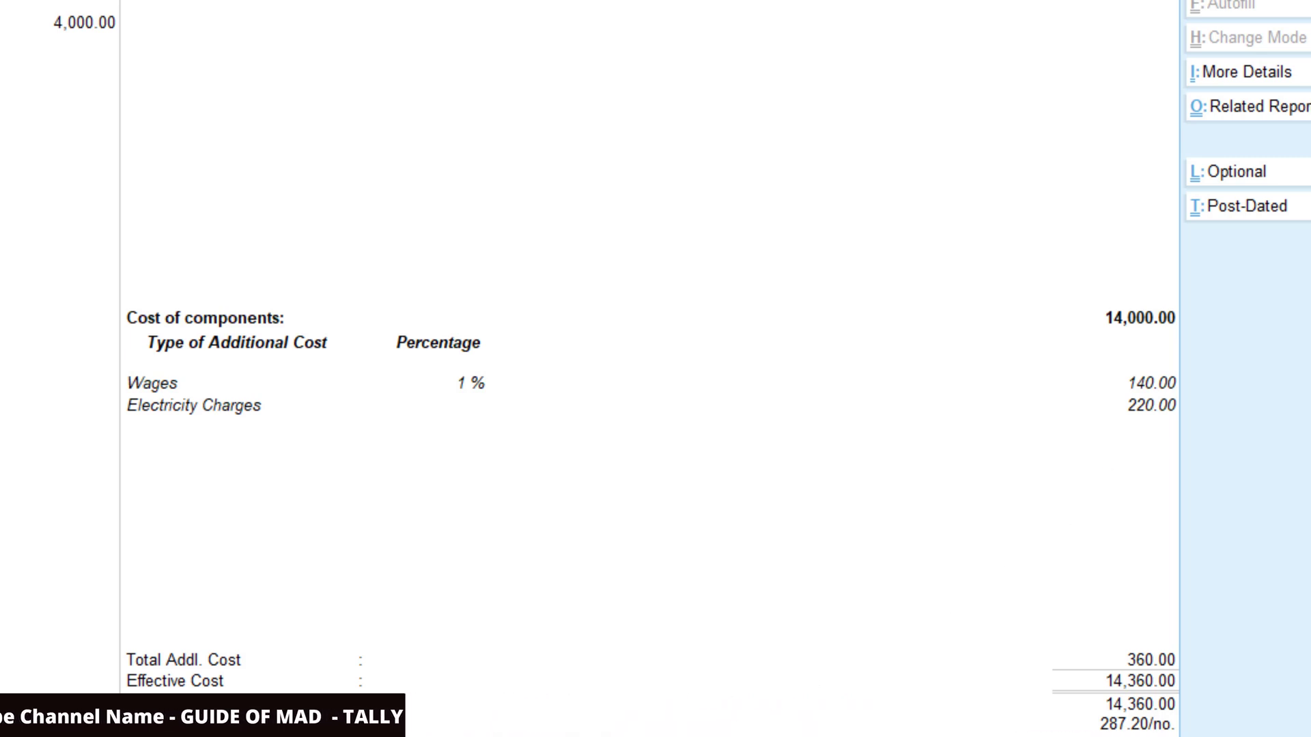
mouse_move(599, 736)
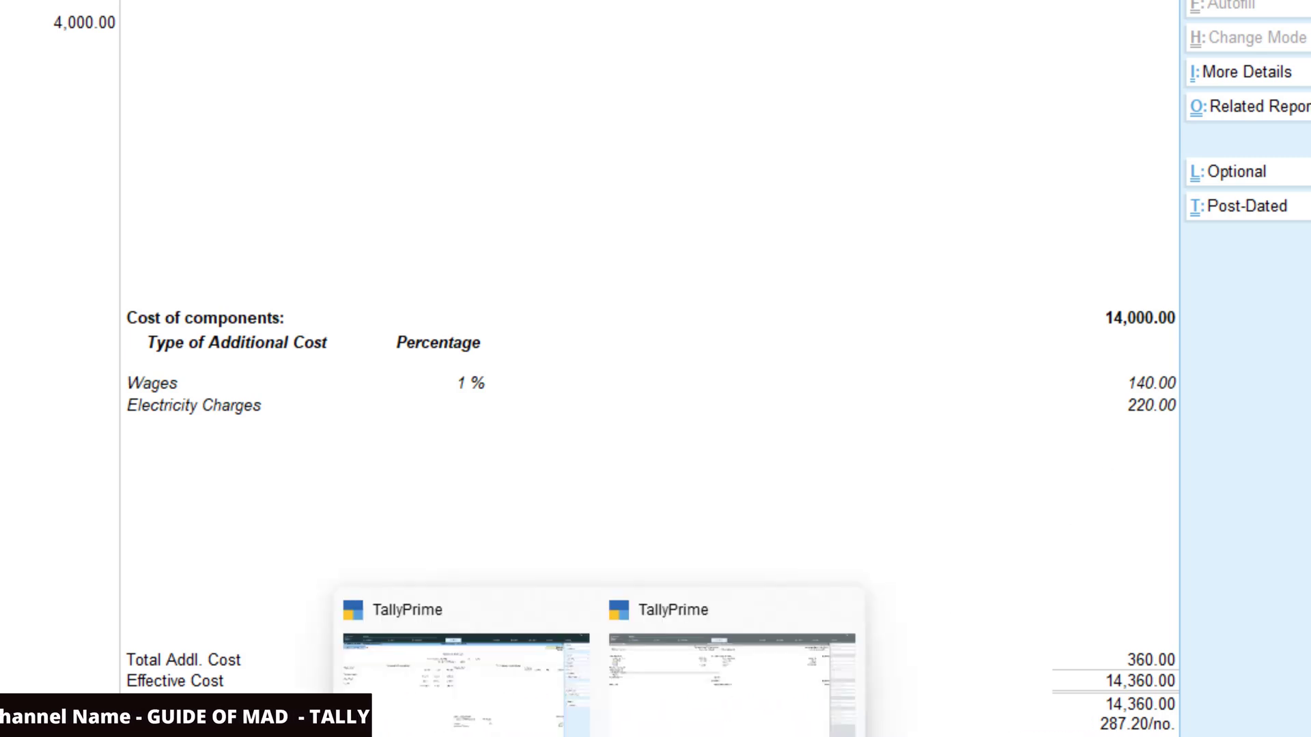
click(526, 711)
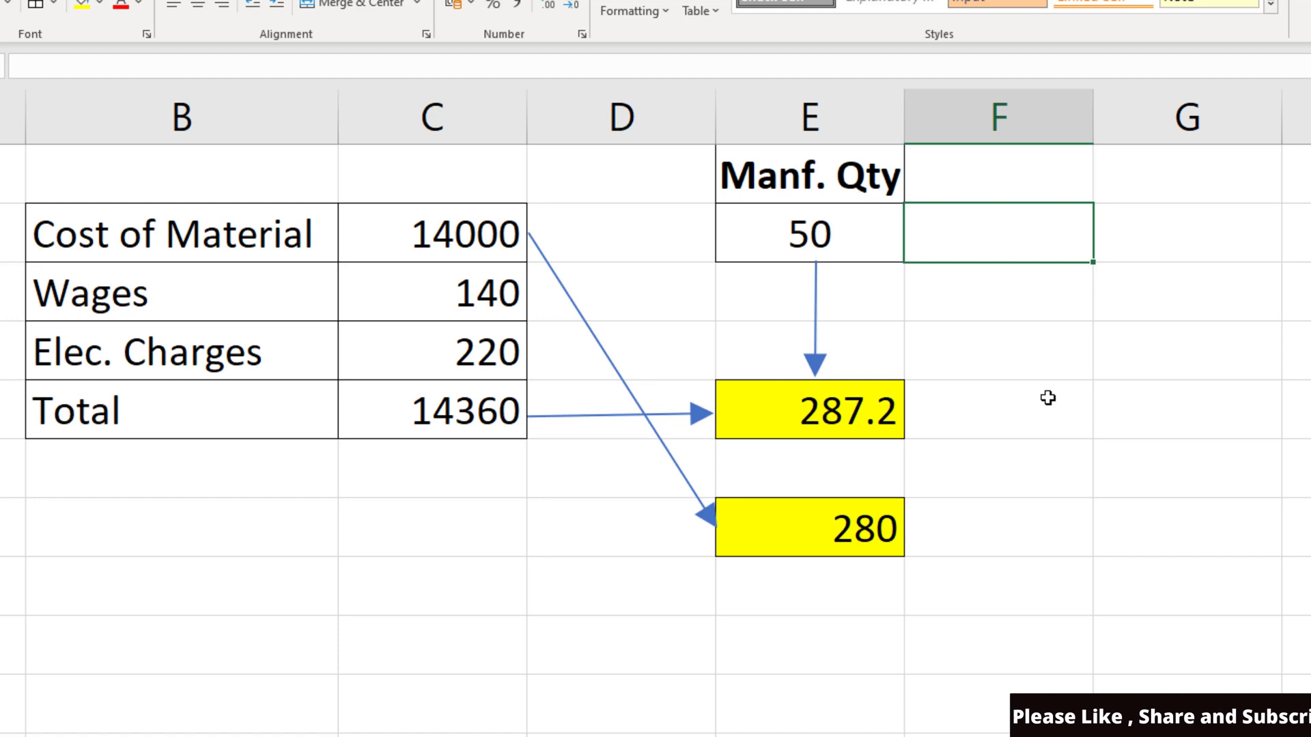
Step: In the Excel cost sheet, examine the per-unit formulas in E5 and E7 and the cost components behind the total in C5
click(808, 409)
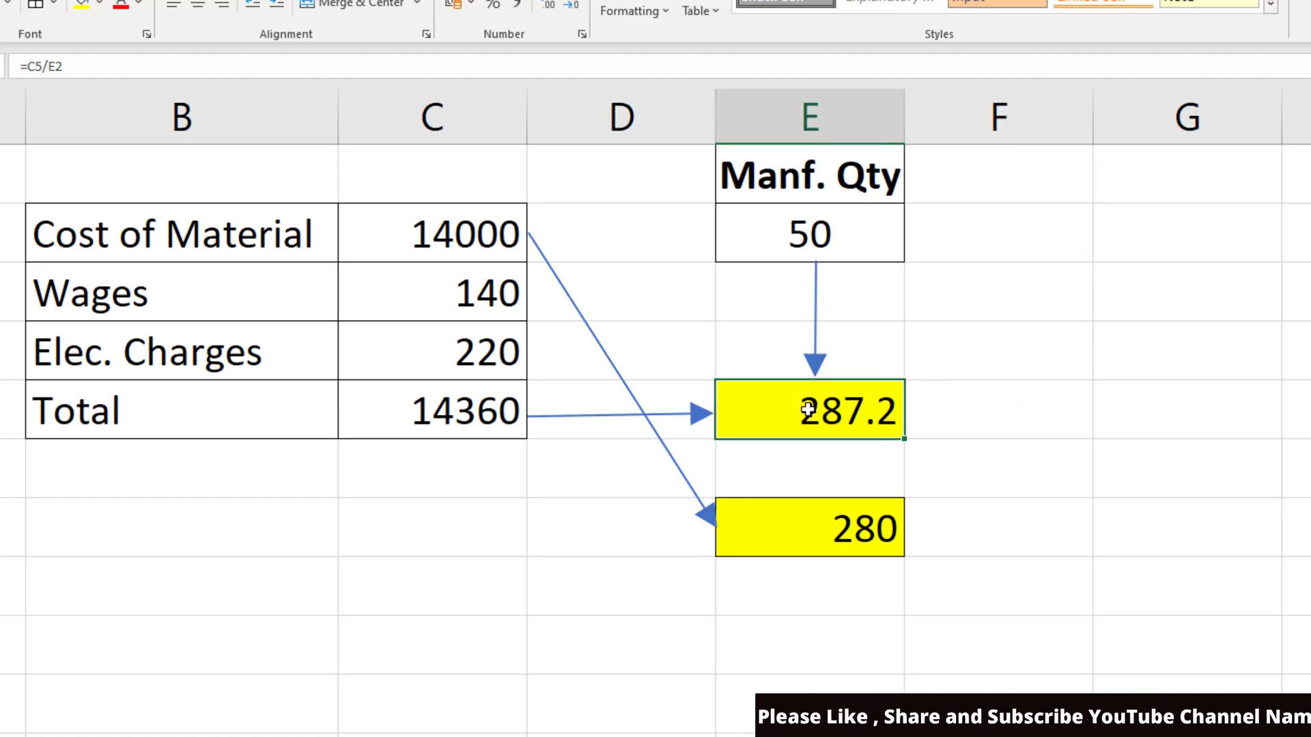
double_click(808, 410)
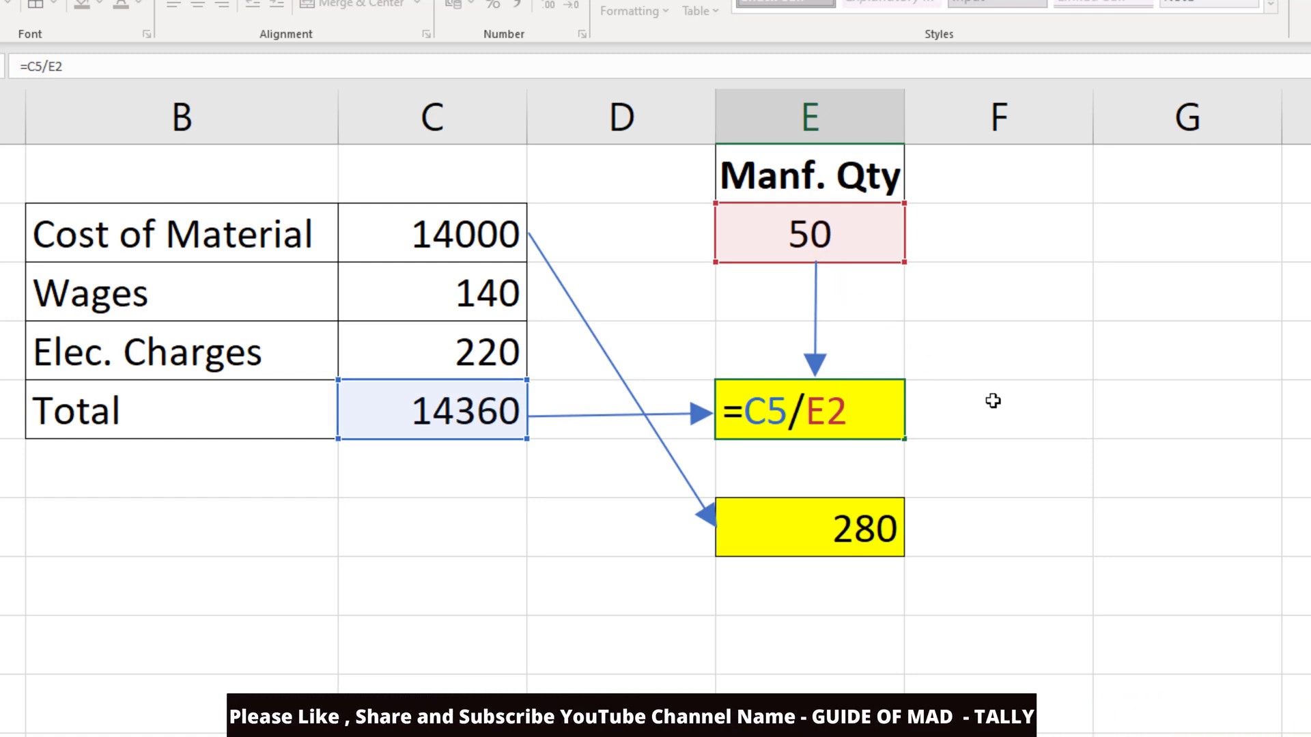
key(ctrl+Return)
click(815, 524)
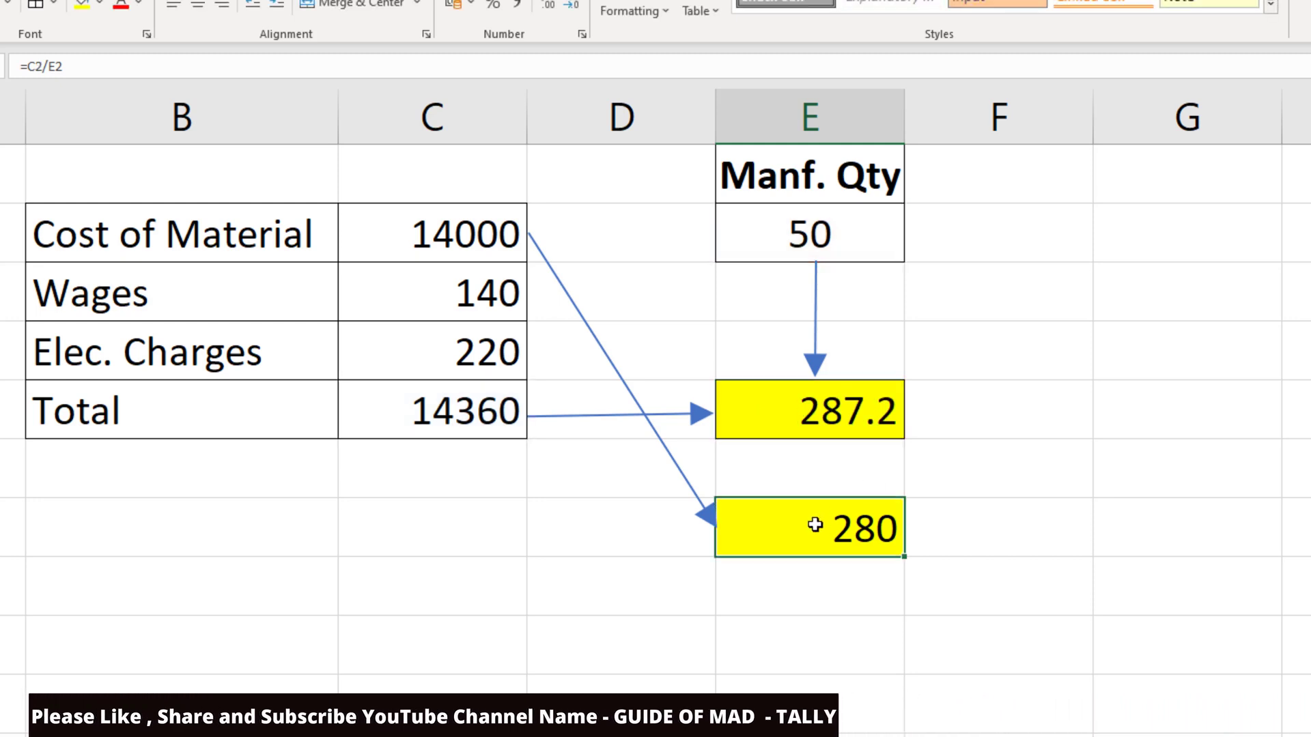
key(F2)
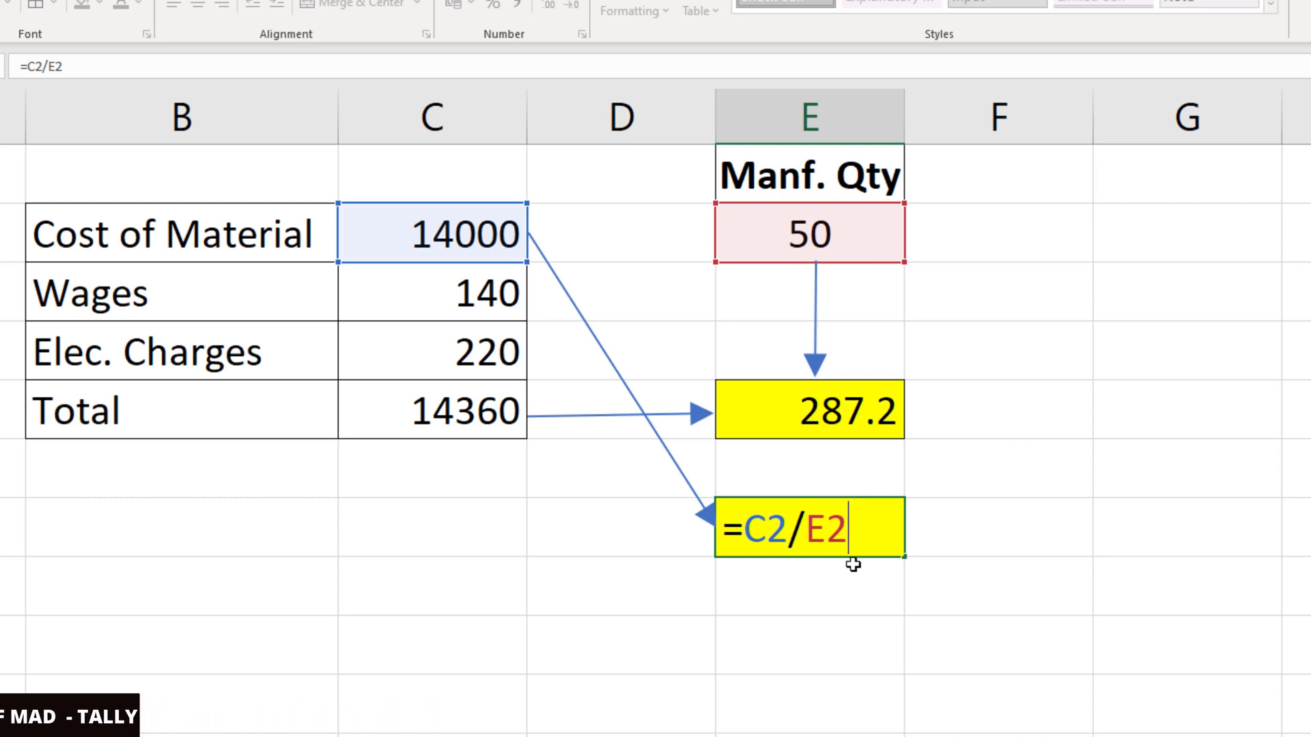
key(ctrl+Return)
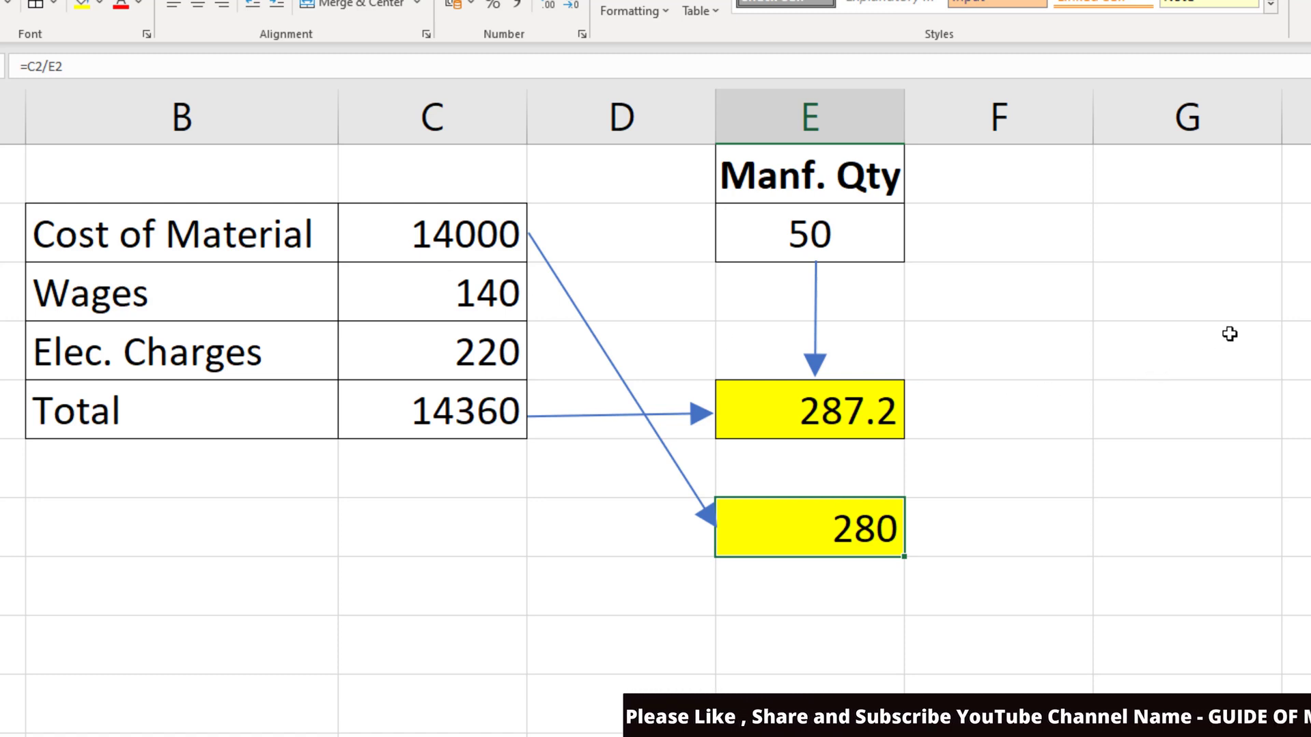
click(433, 410)
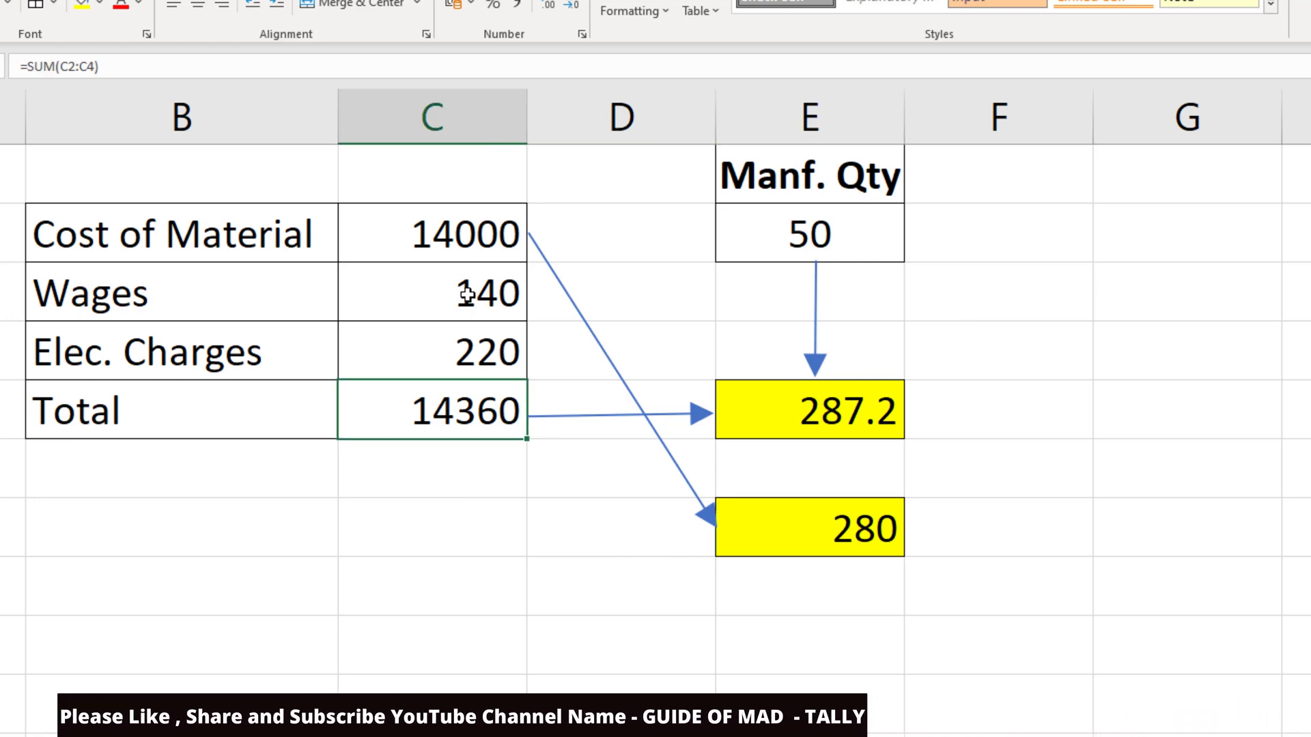
click(467, 252)
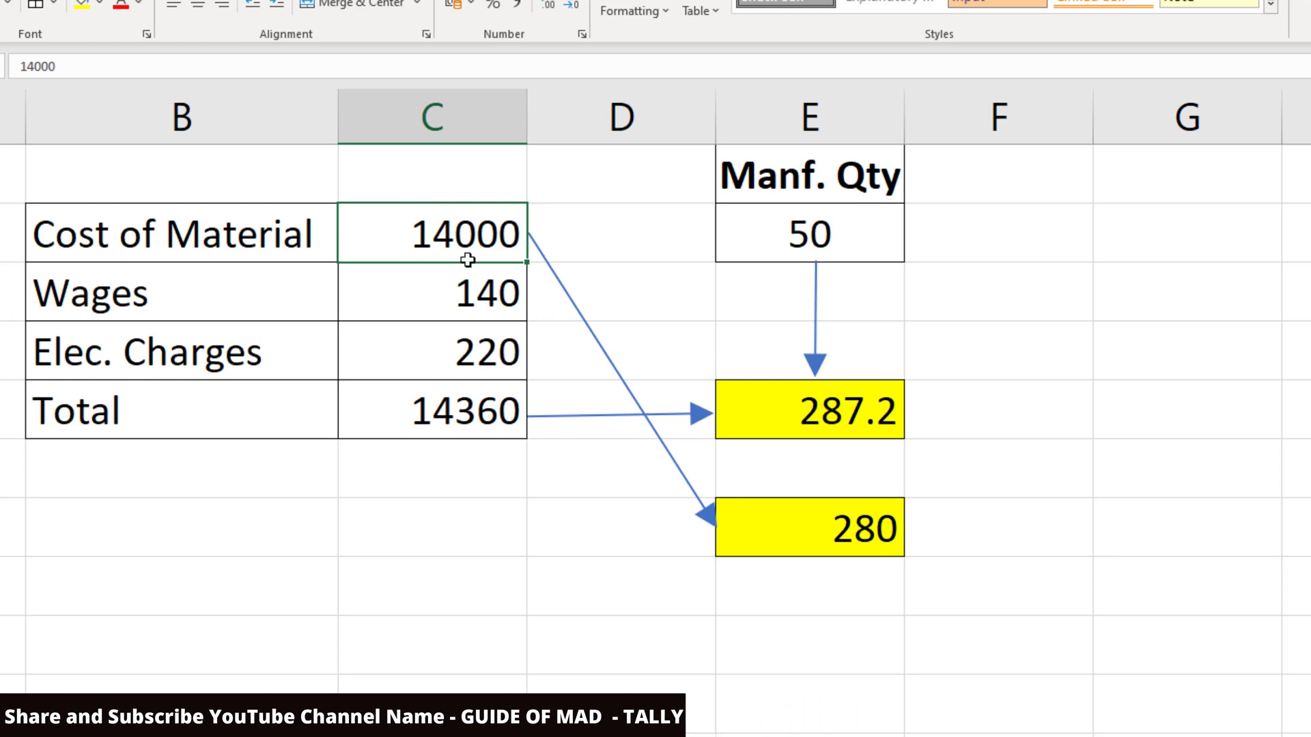
drag(474, 292, 467, 357)
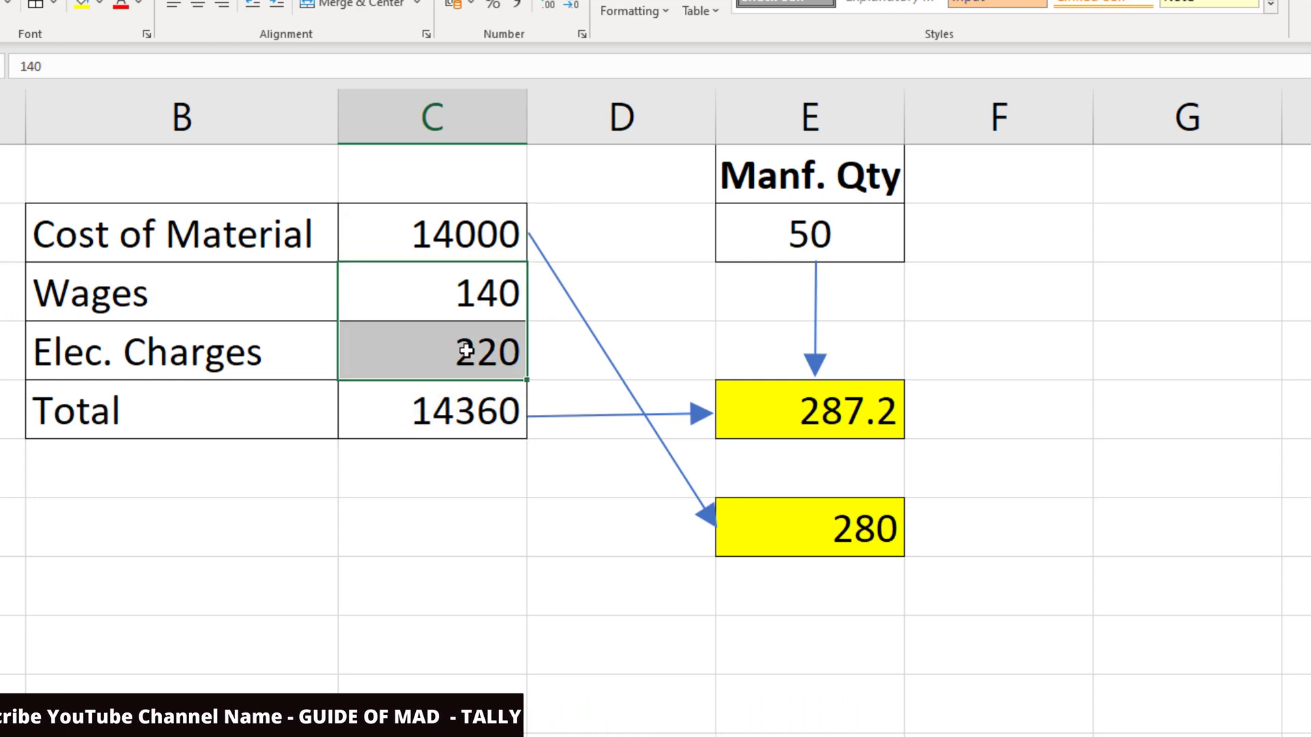
click(470, 410)
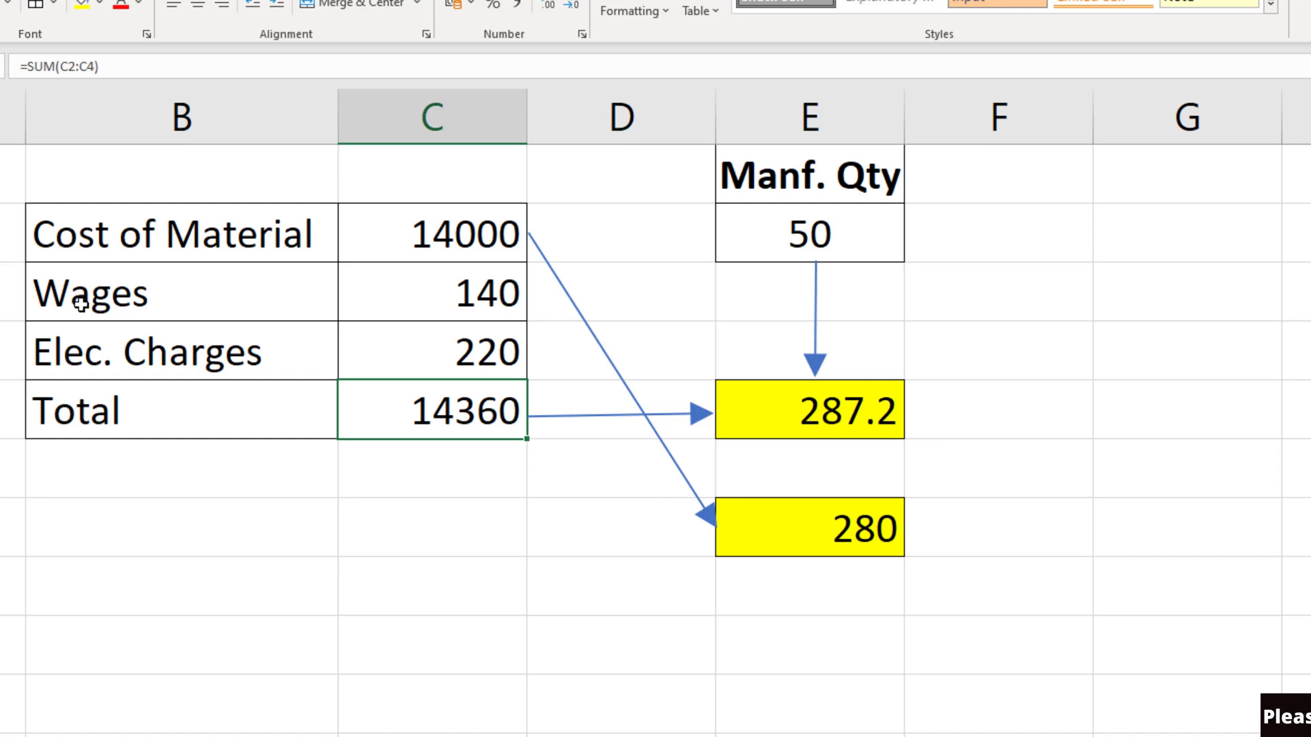
drag(81, 305, 421, 361)
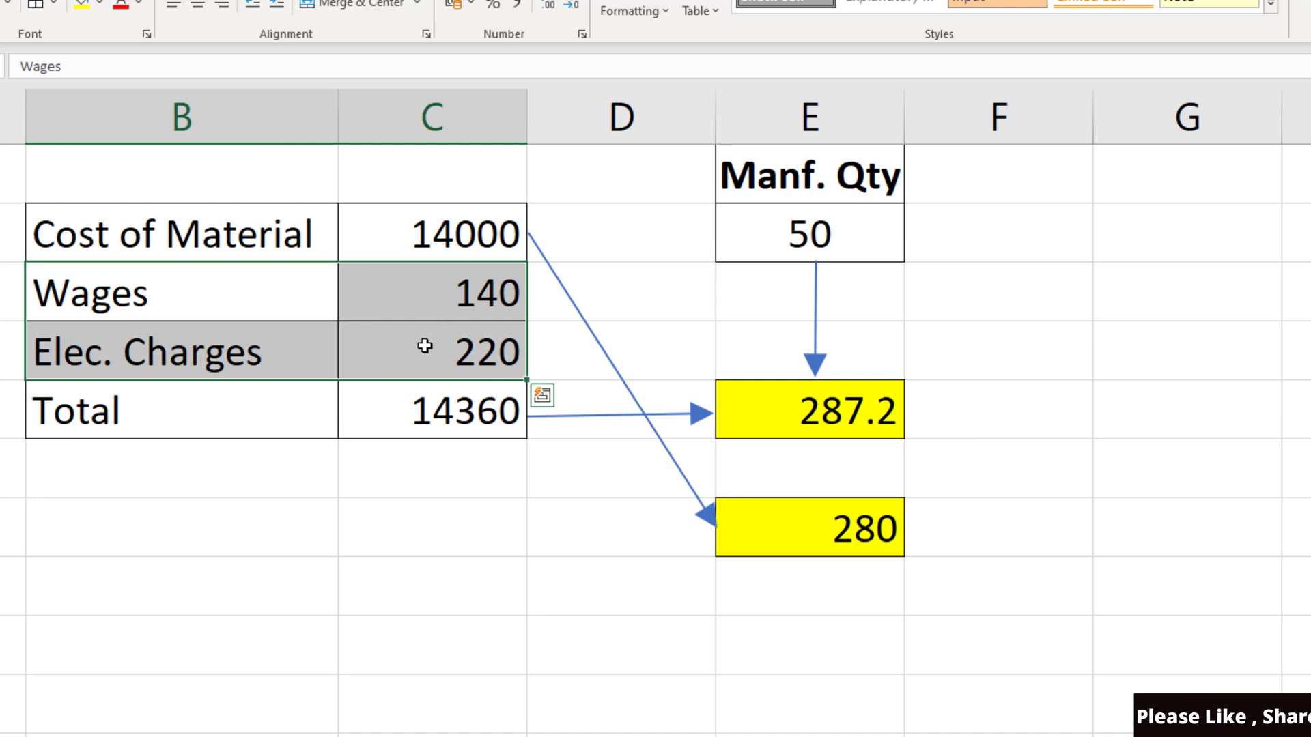
Step: Add the wages and electricity charges in cell C7 with the formula =C3+C4
click(374, 549)
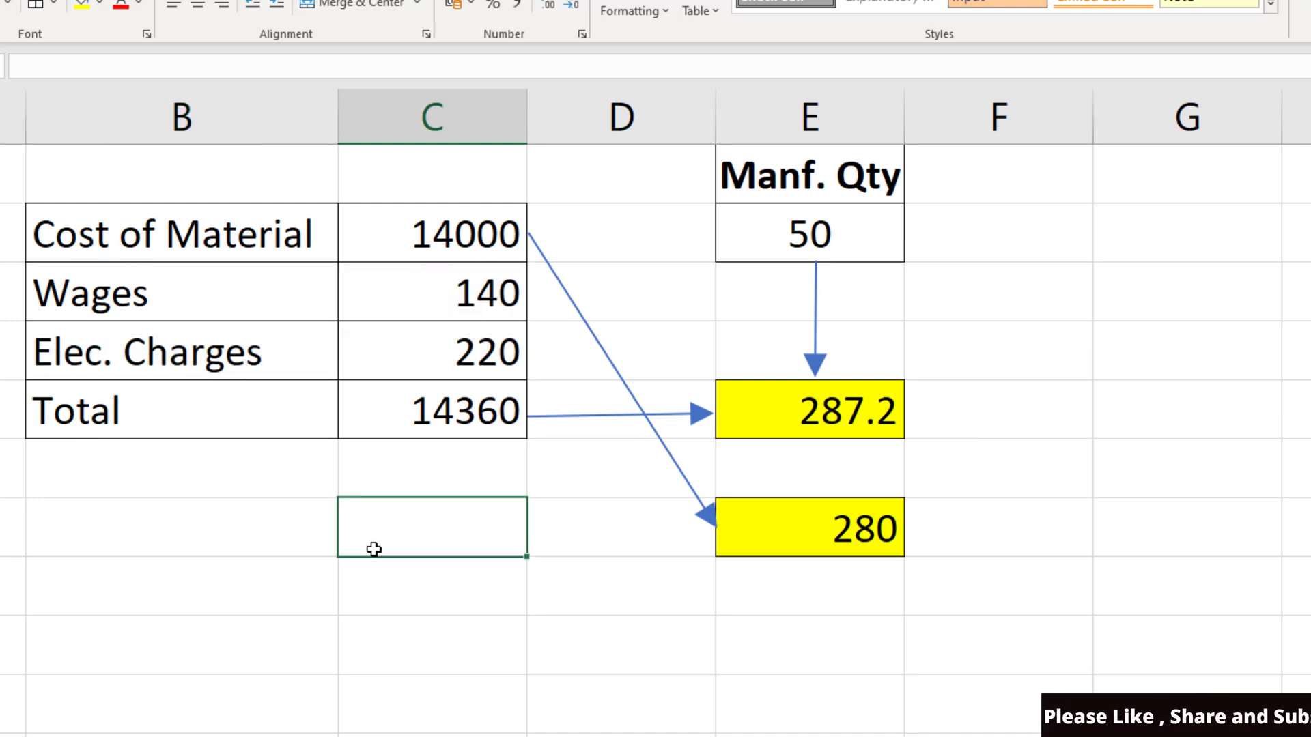
text(=)
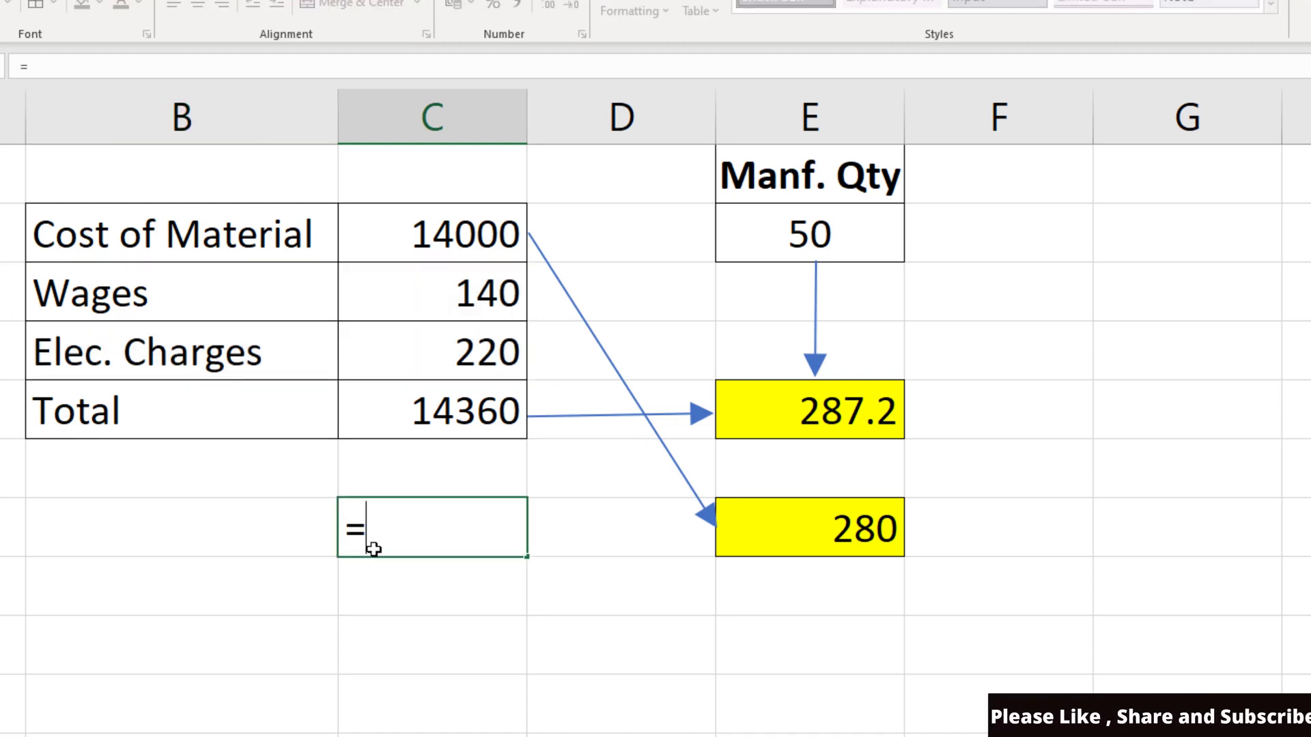
click(454, 314)
text(+)
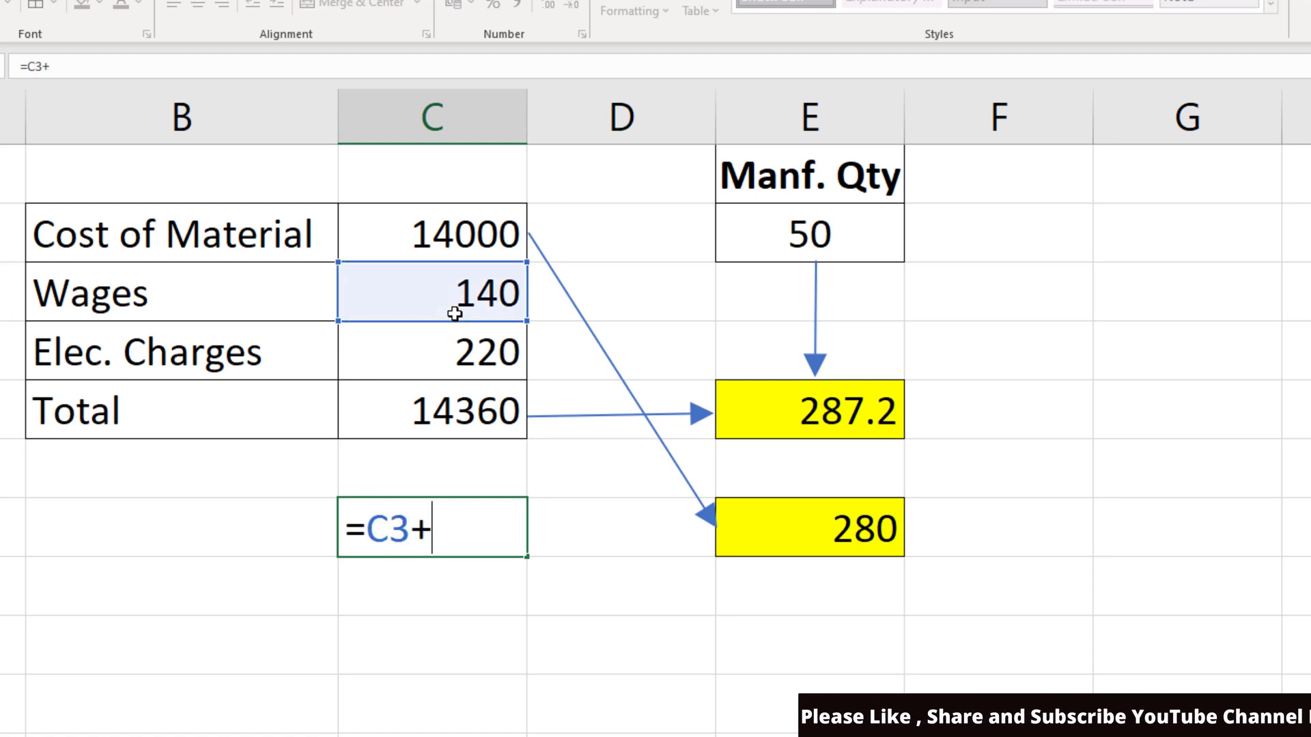
click(469, 362)
key(Return)
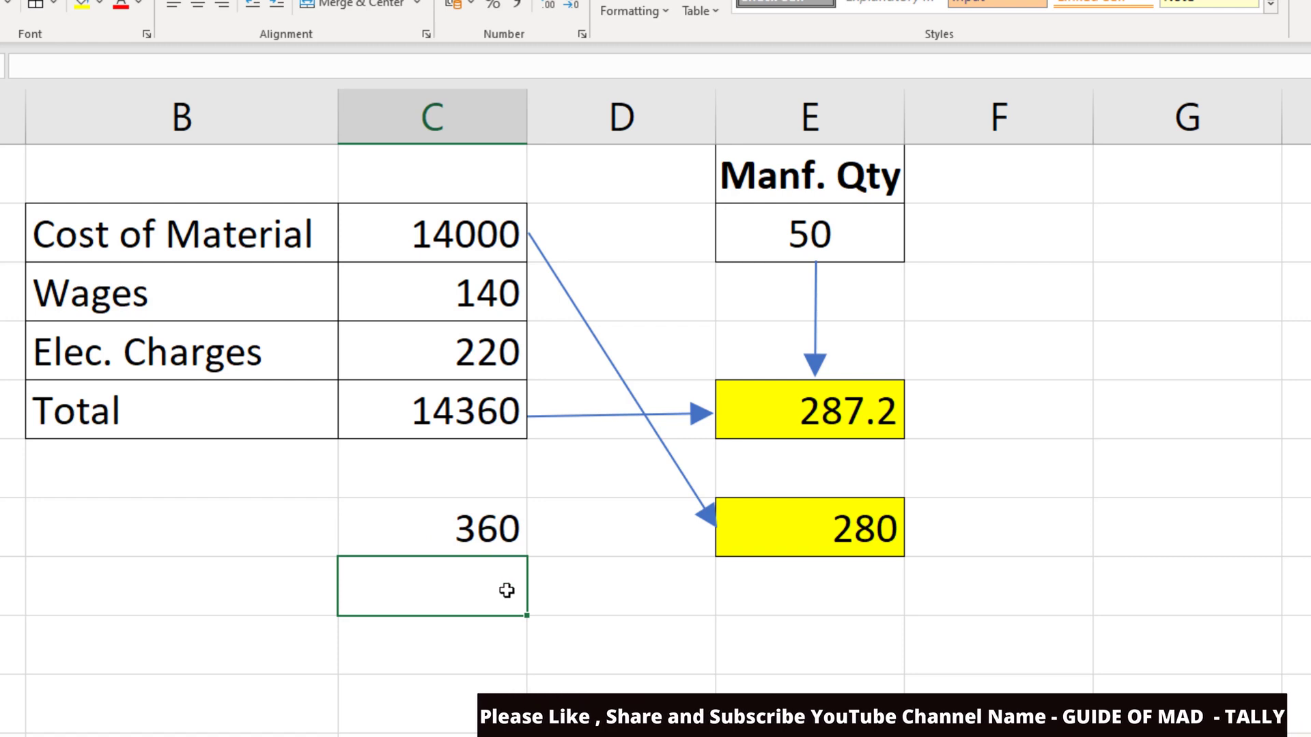
Step: Calculate the additional cost per unit in cell C8 by dividing C7 by the manufactured quantity in E2
text(=)
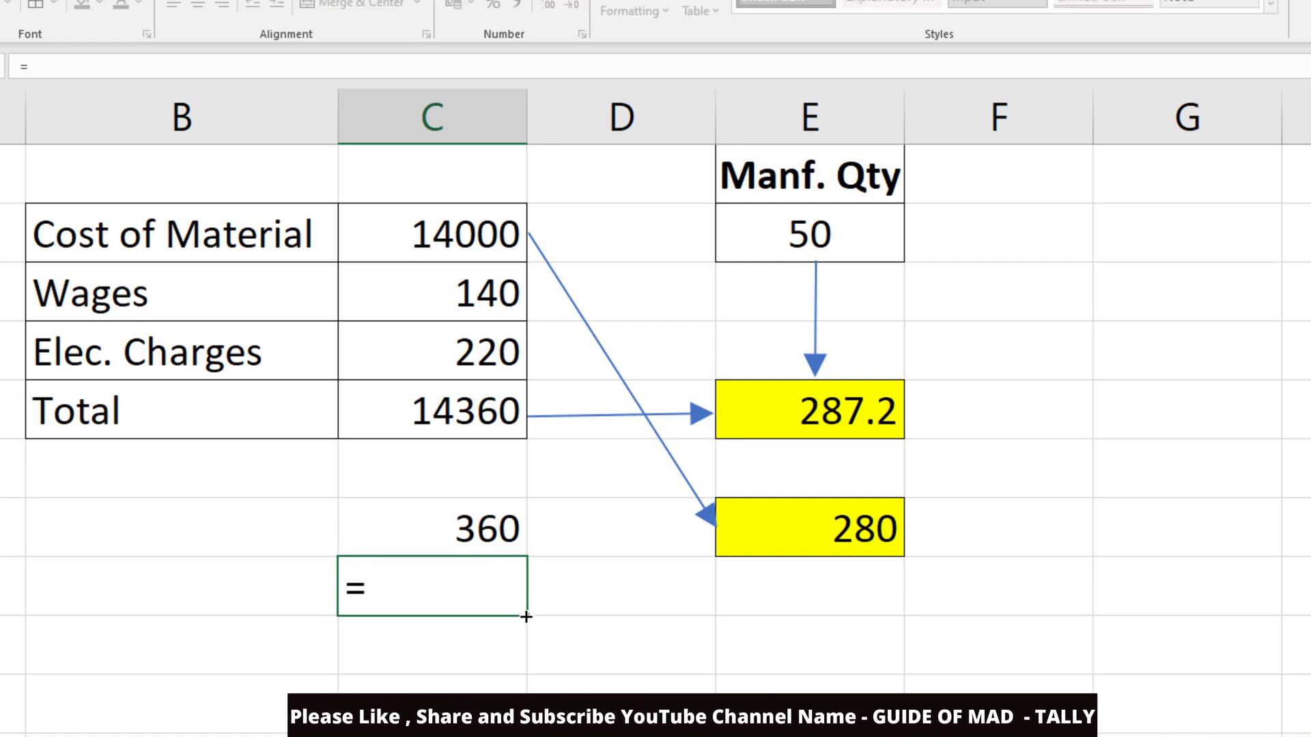
click(486, 536)
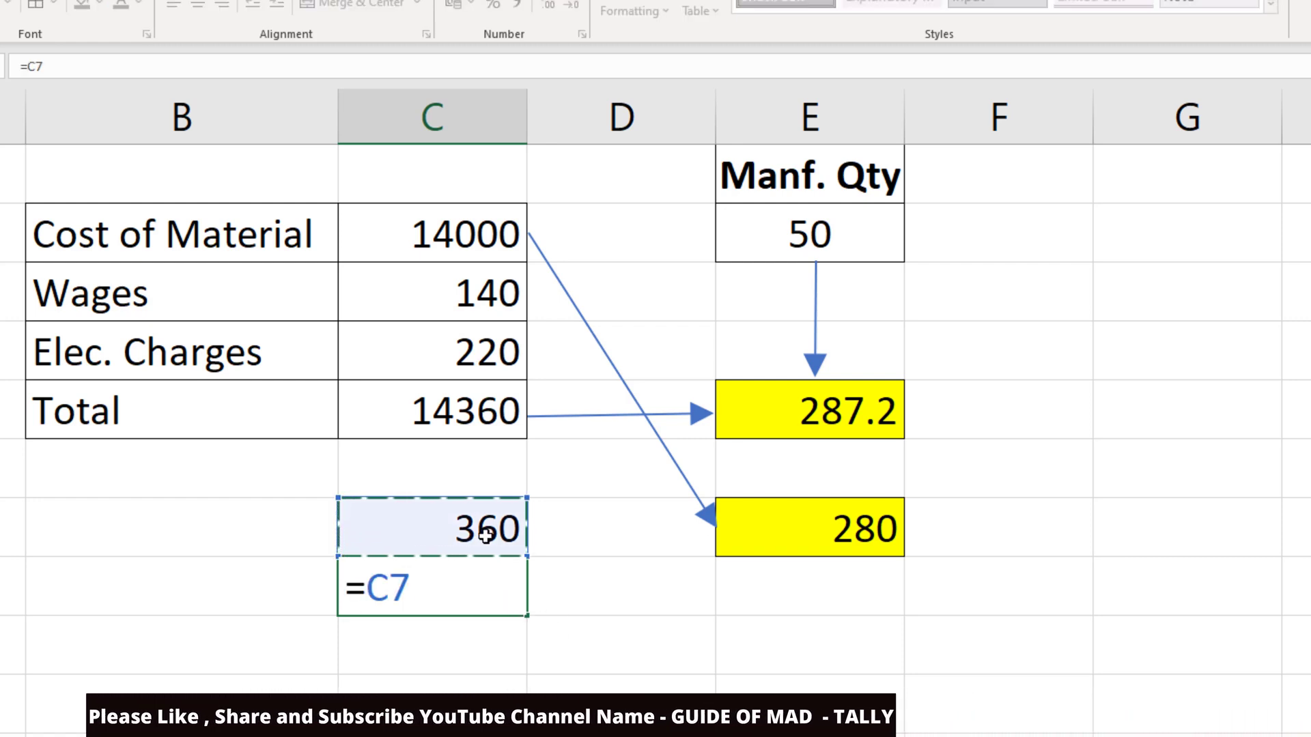
text(/)
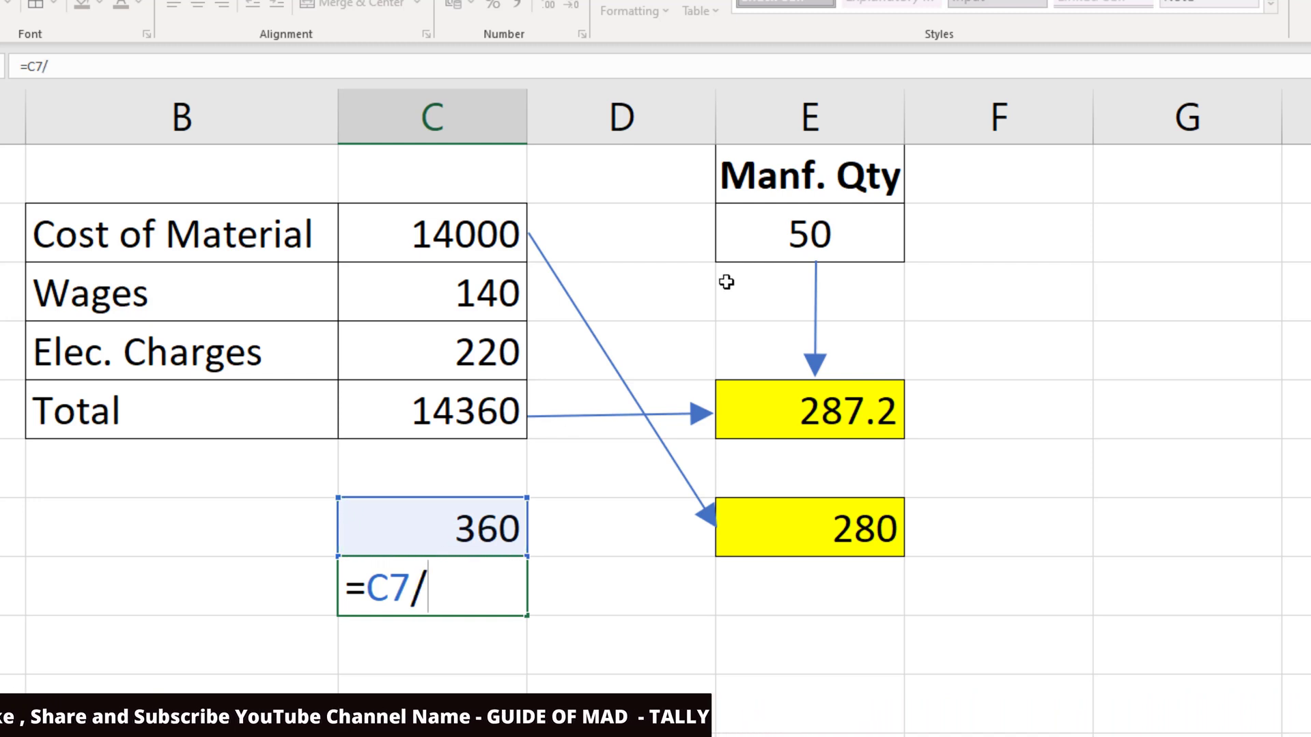
click(810, 226)
key(Return)
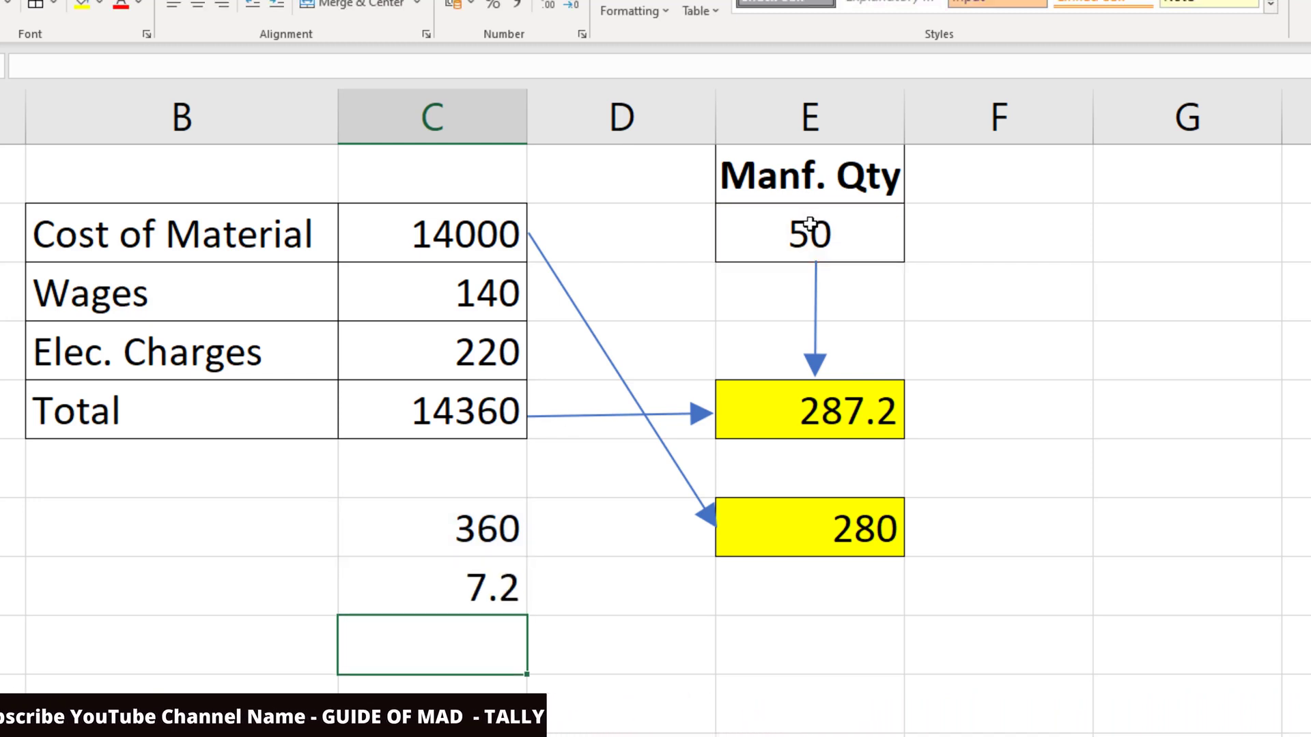
click(472, 610)
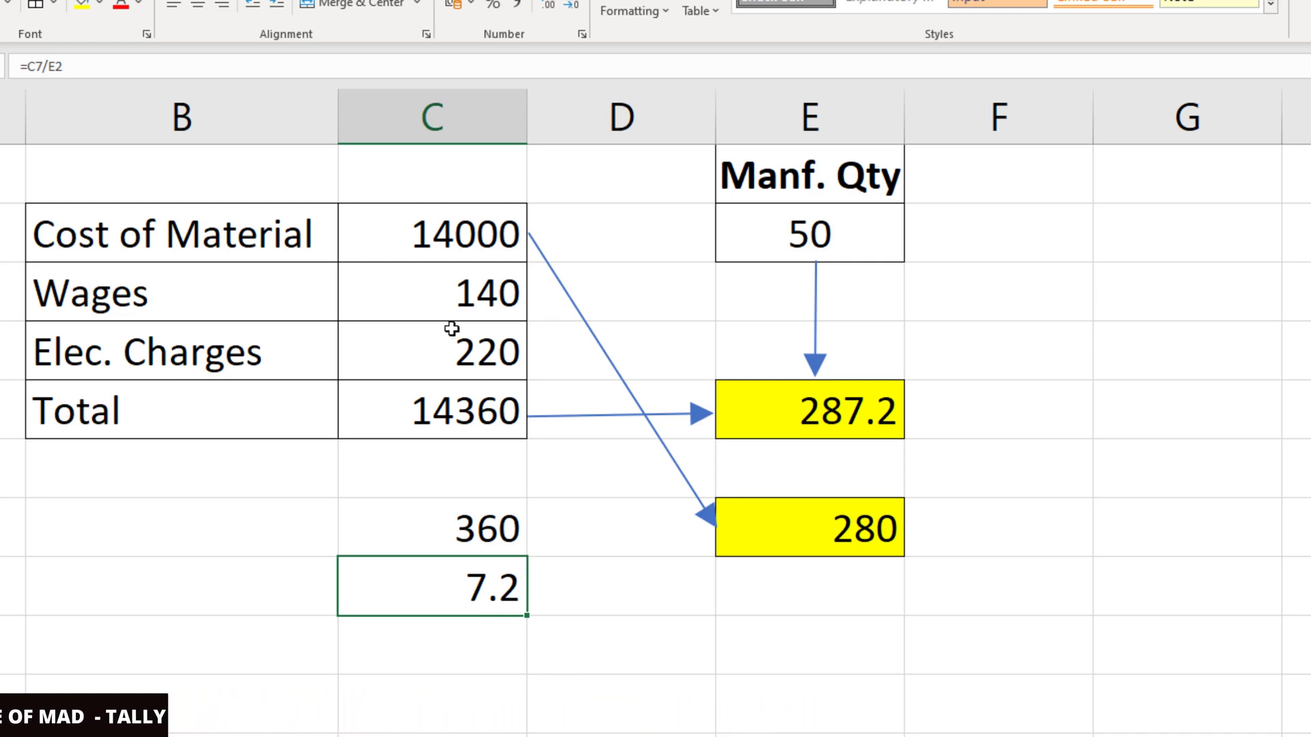
drag(453, 301, 453, 346)
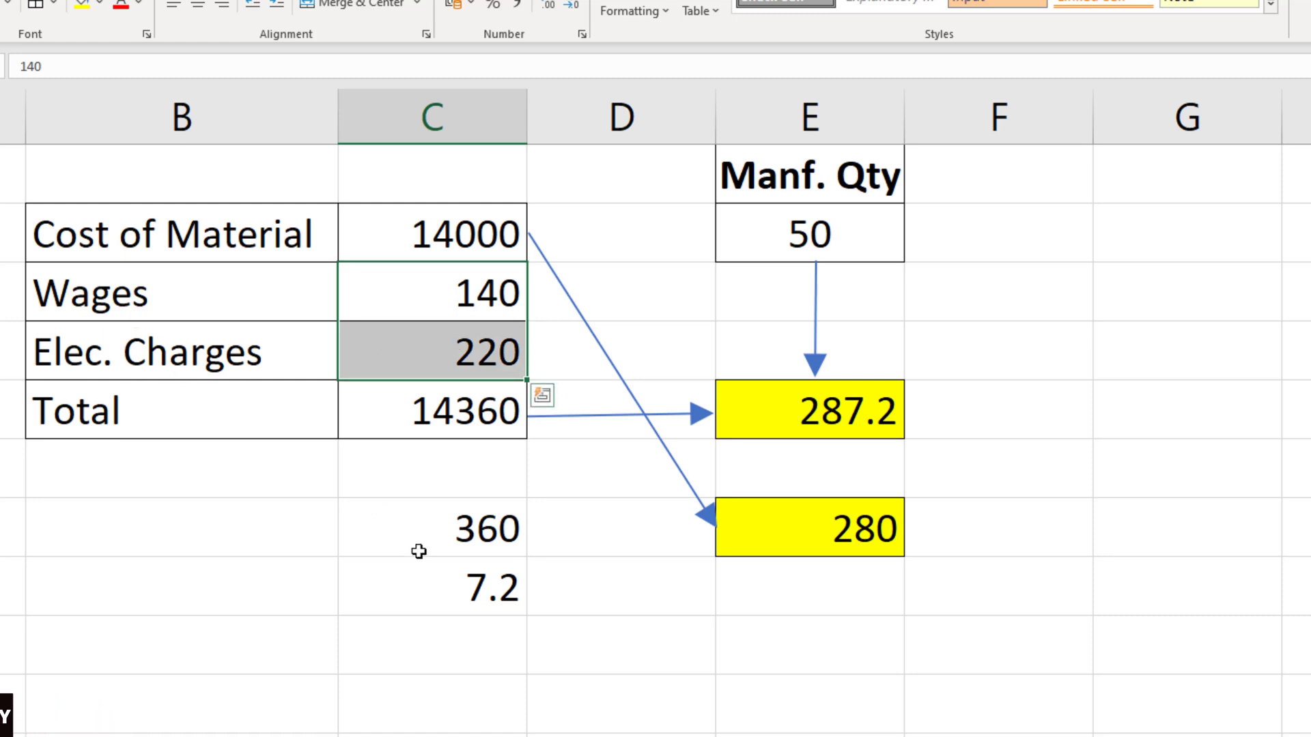
click(496, 590)
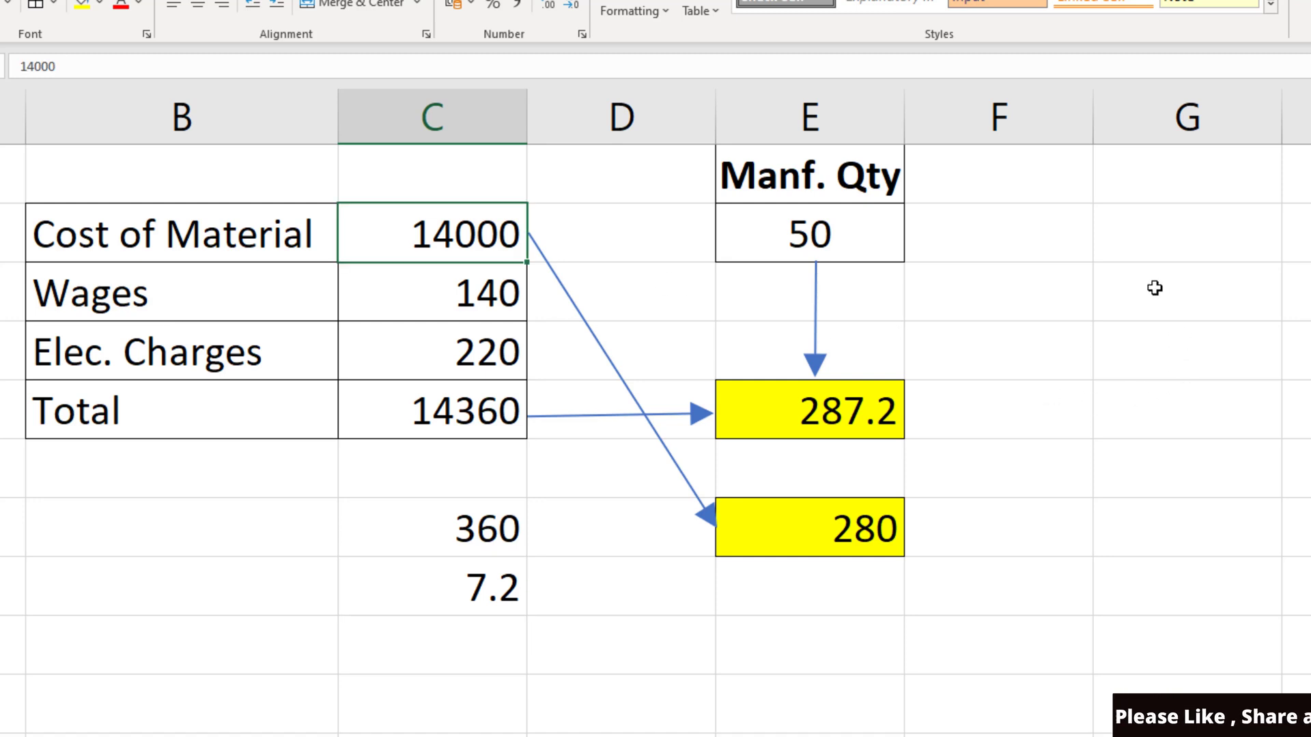
Step: Enter the label Rent in cell G3 and its amount of 50000 in H3
click(1154, 289)
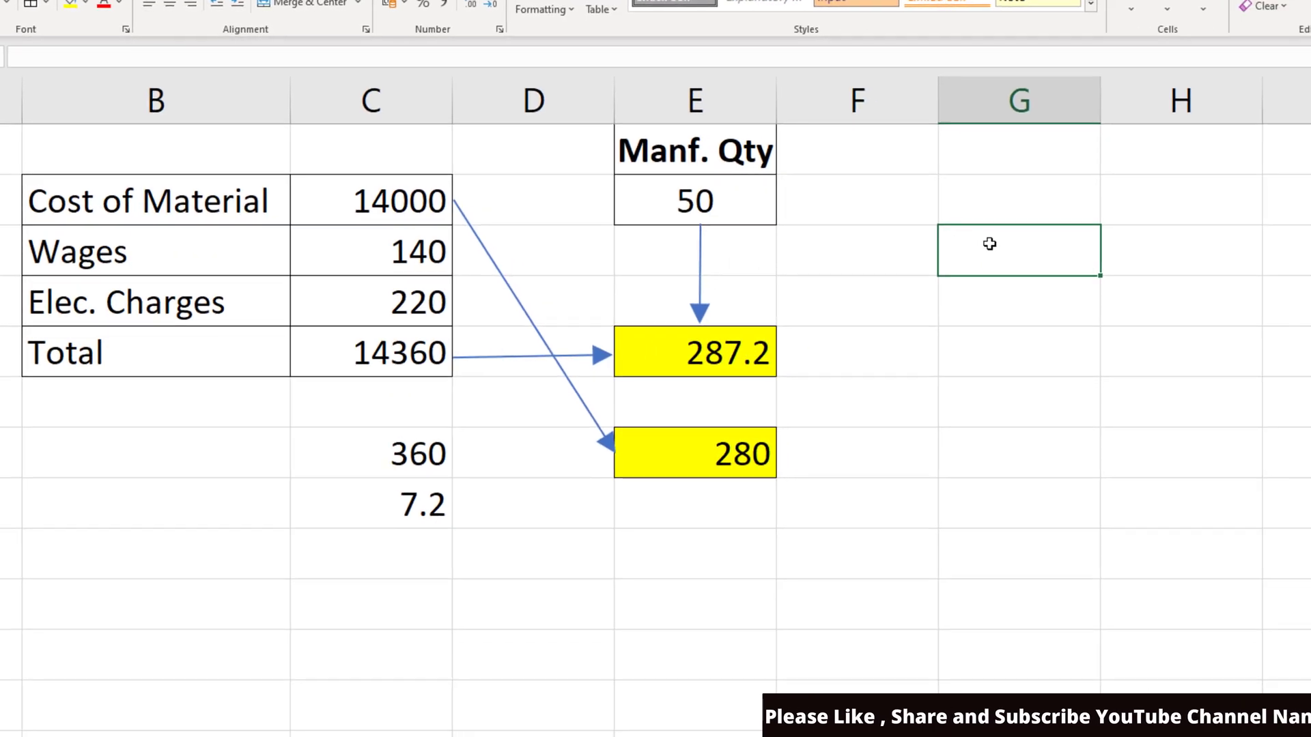
text(Re)
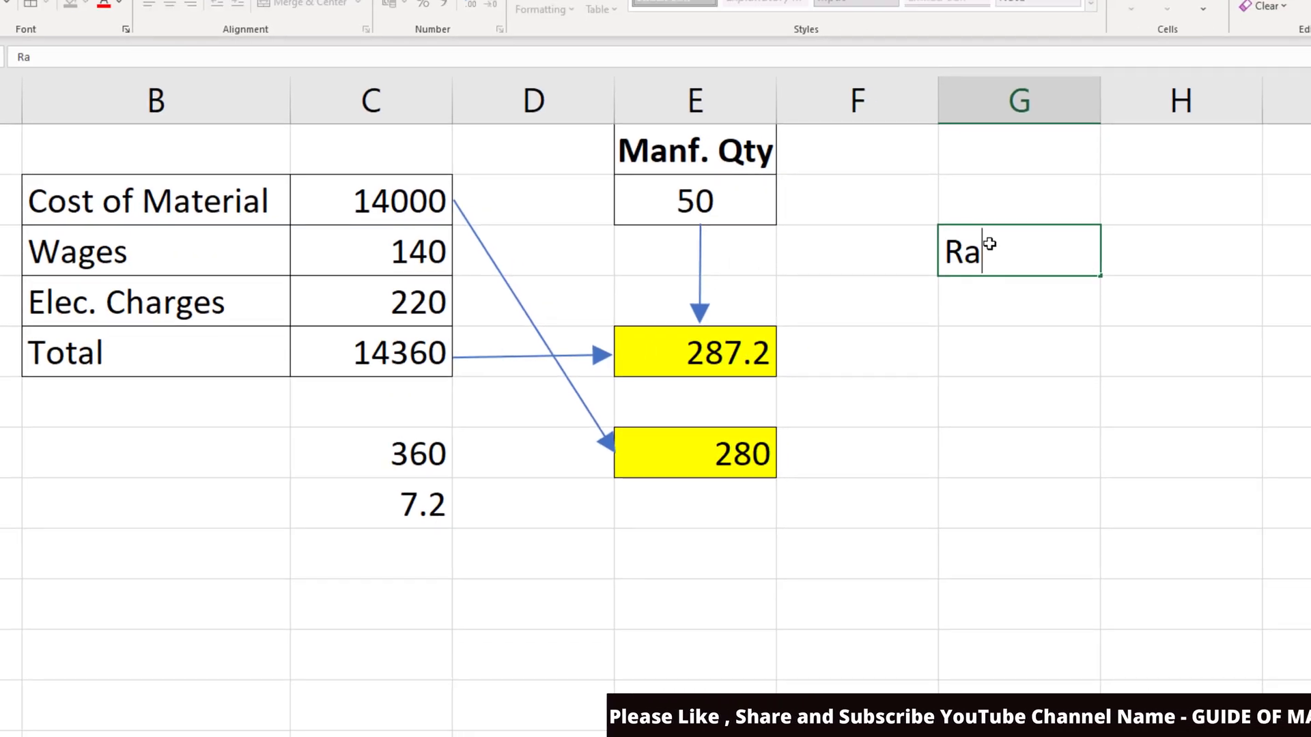
text(nt)
key(Tab)
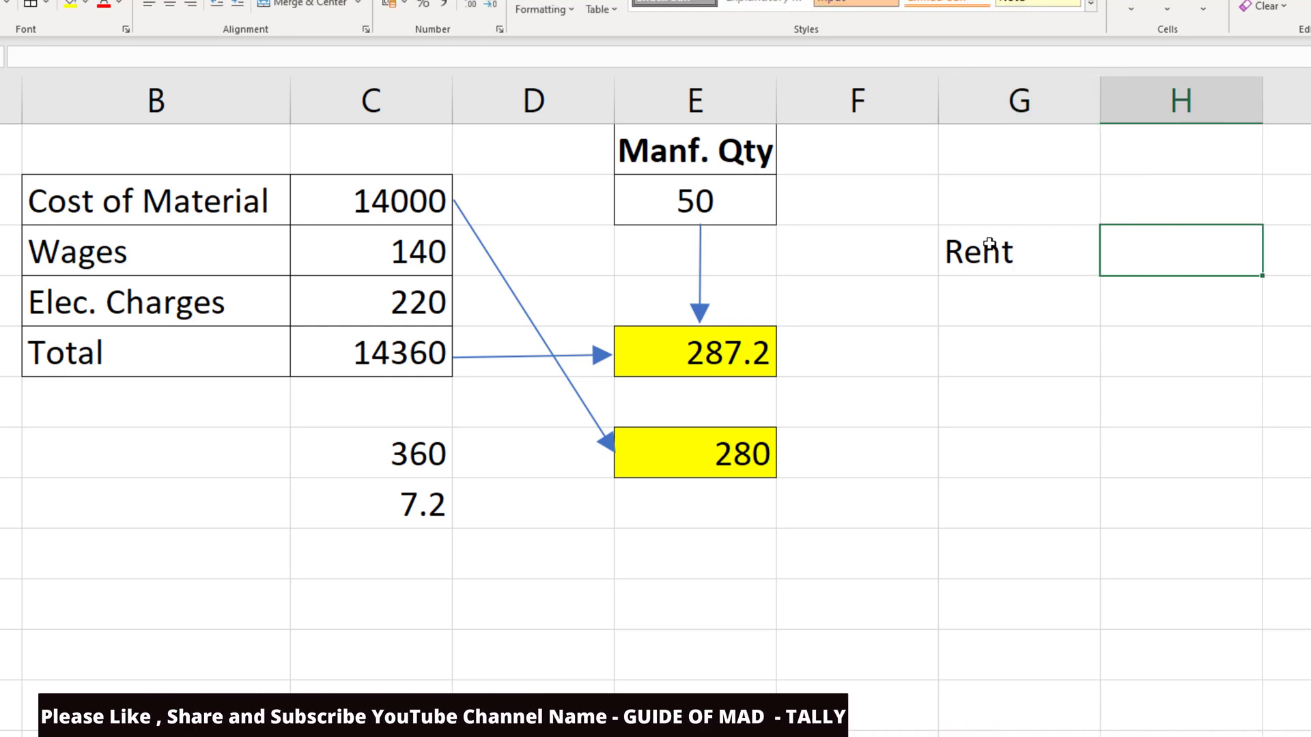
text(500000)
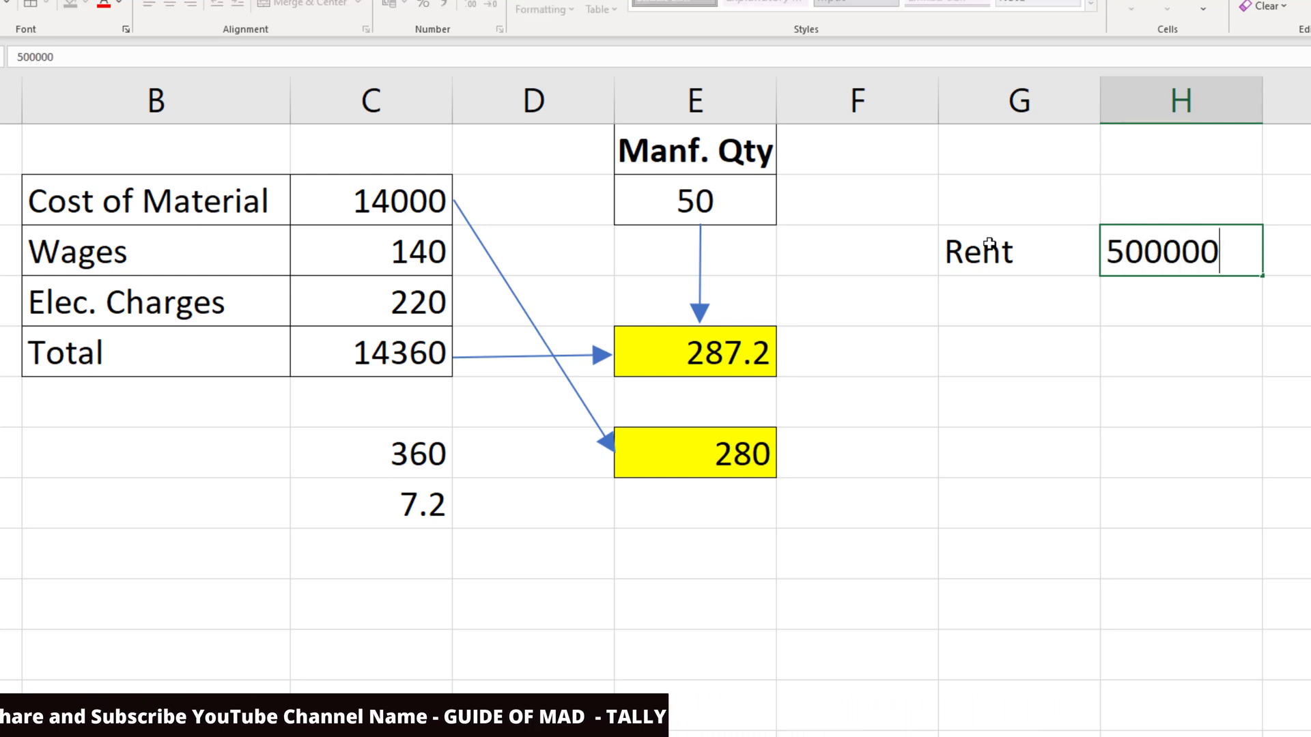
key(BackSpace)
key(Return)
Step: Add the total cost in C5 and the rent in H3 with a formula in cell H4
click(1159, 304)
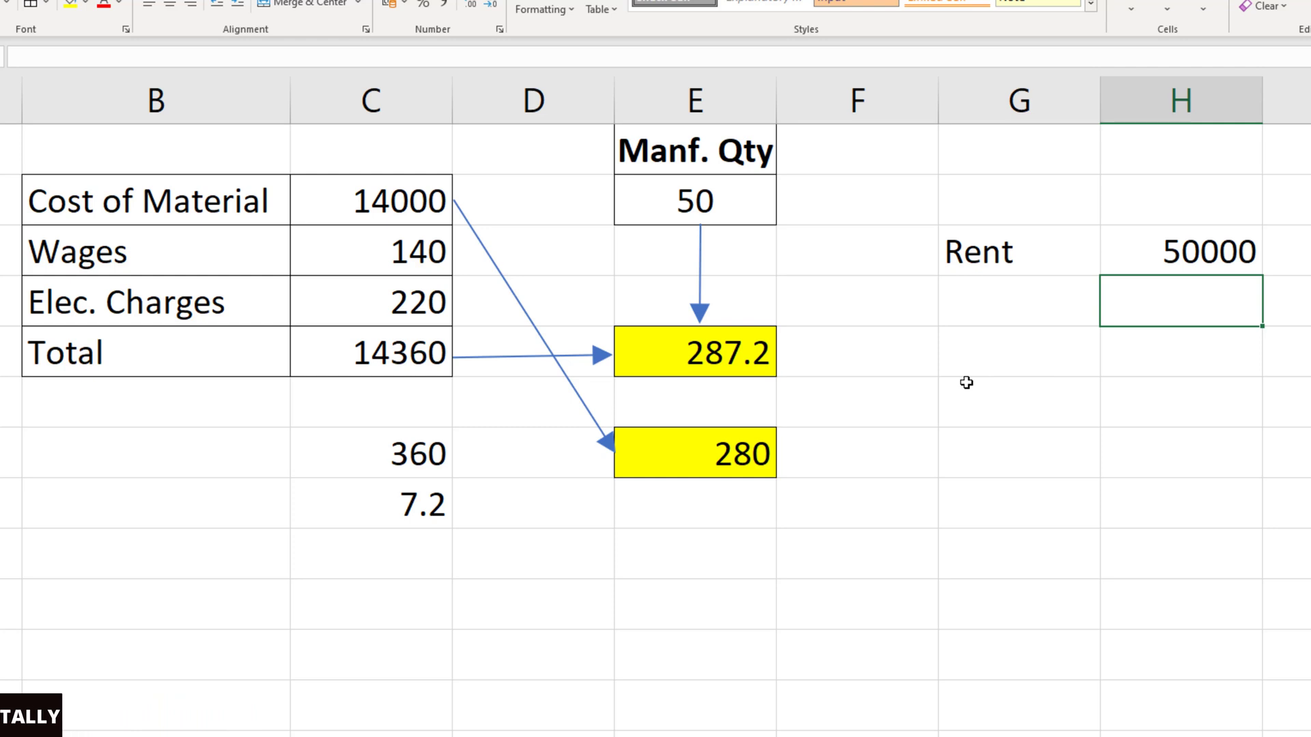
text(=)
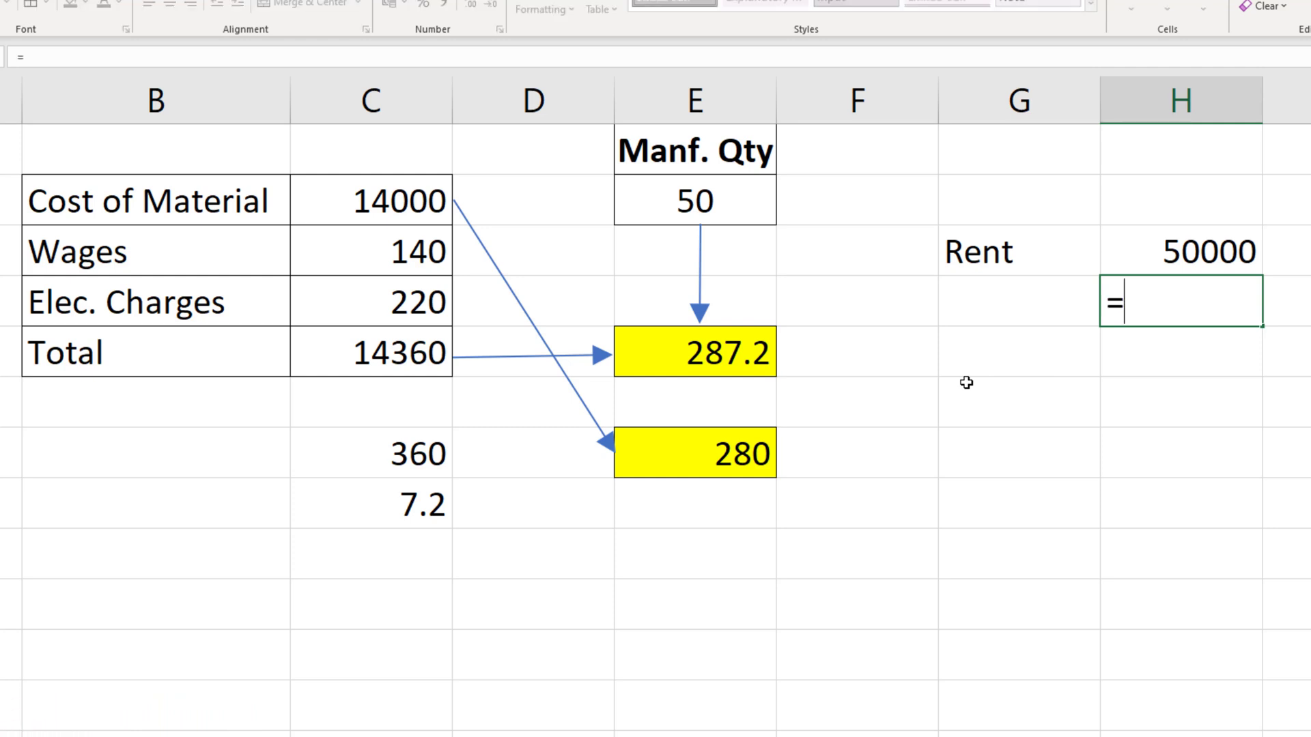
click(378, 374)
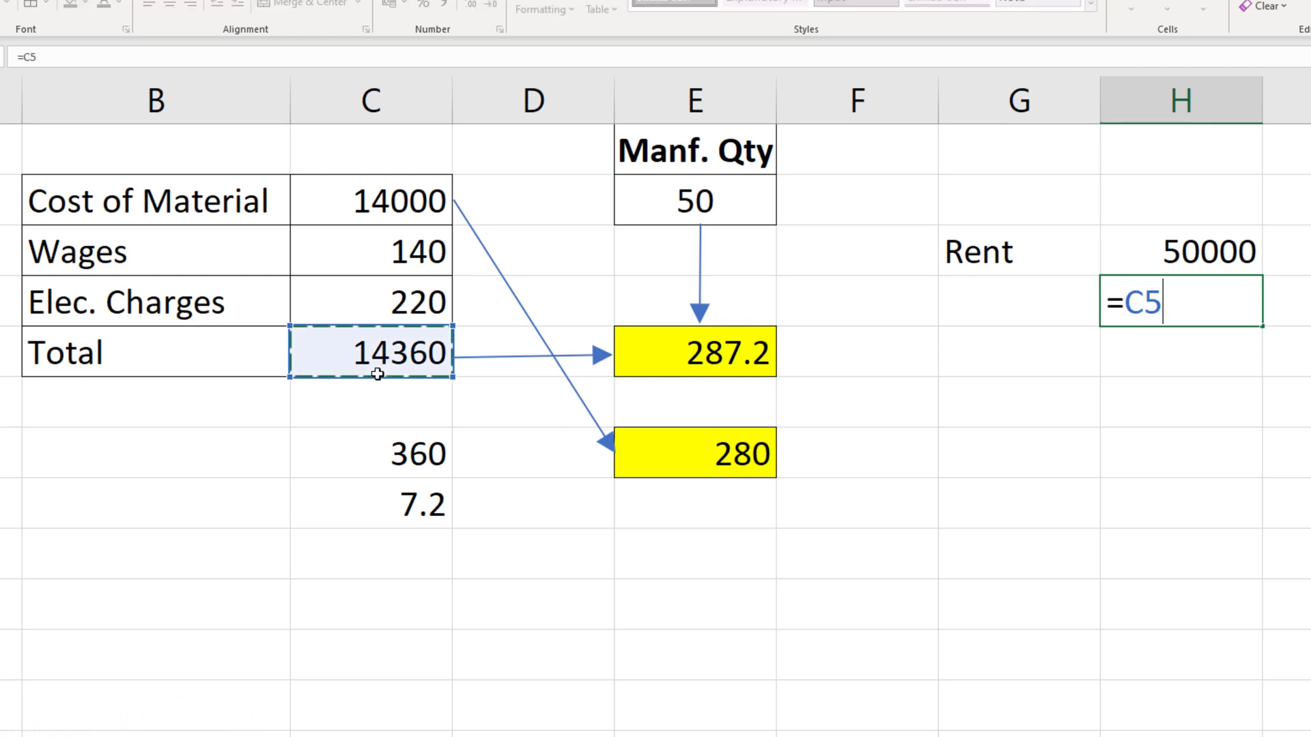
click(1220, 260)
key(Return)
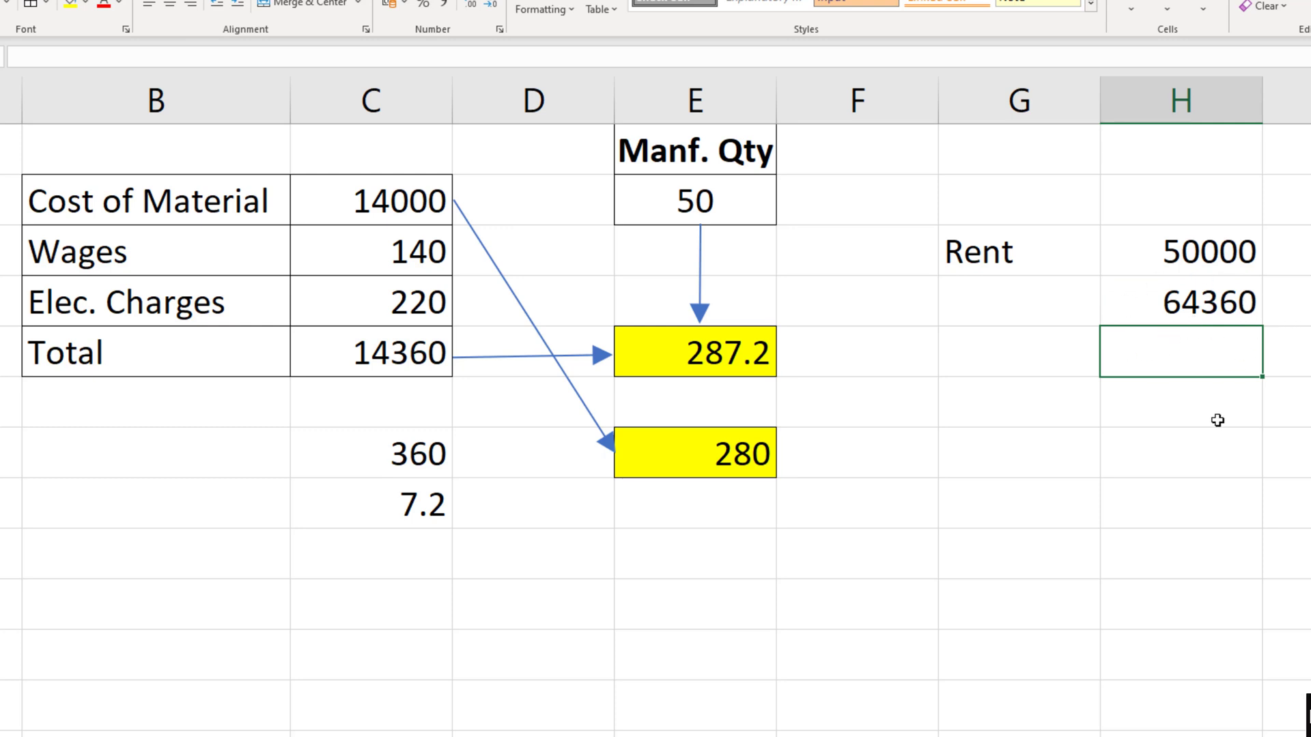
click(1156, 442)
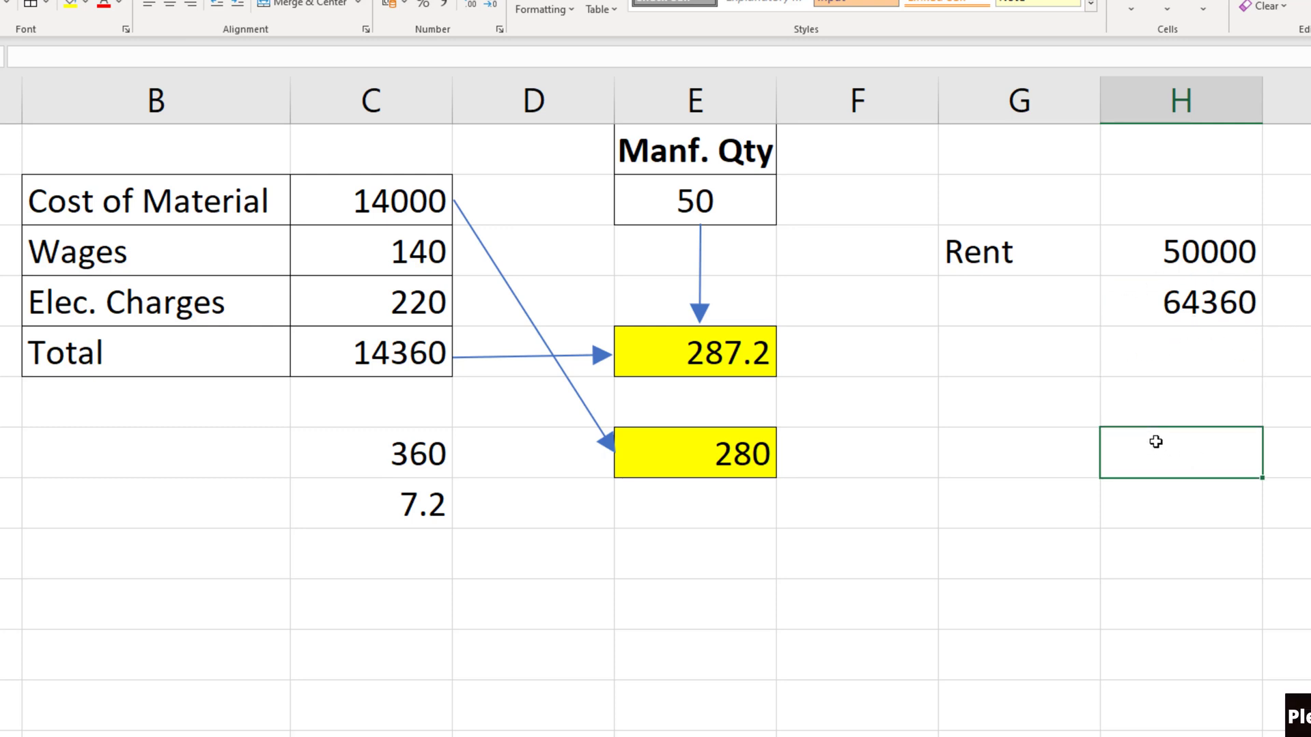
Step: Calculate the per-unit cost including rent in cell H7 with the formula =H4/E2
text(=)
click(1135, 305)
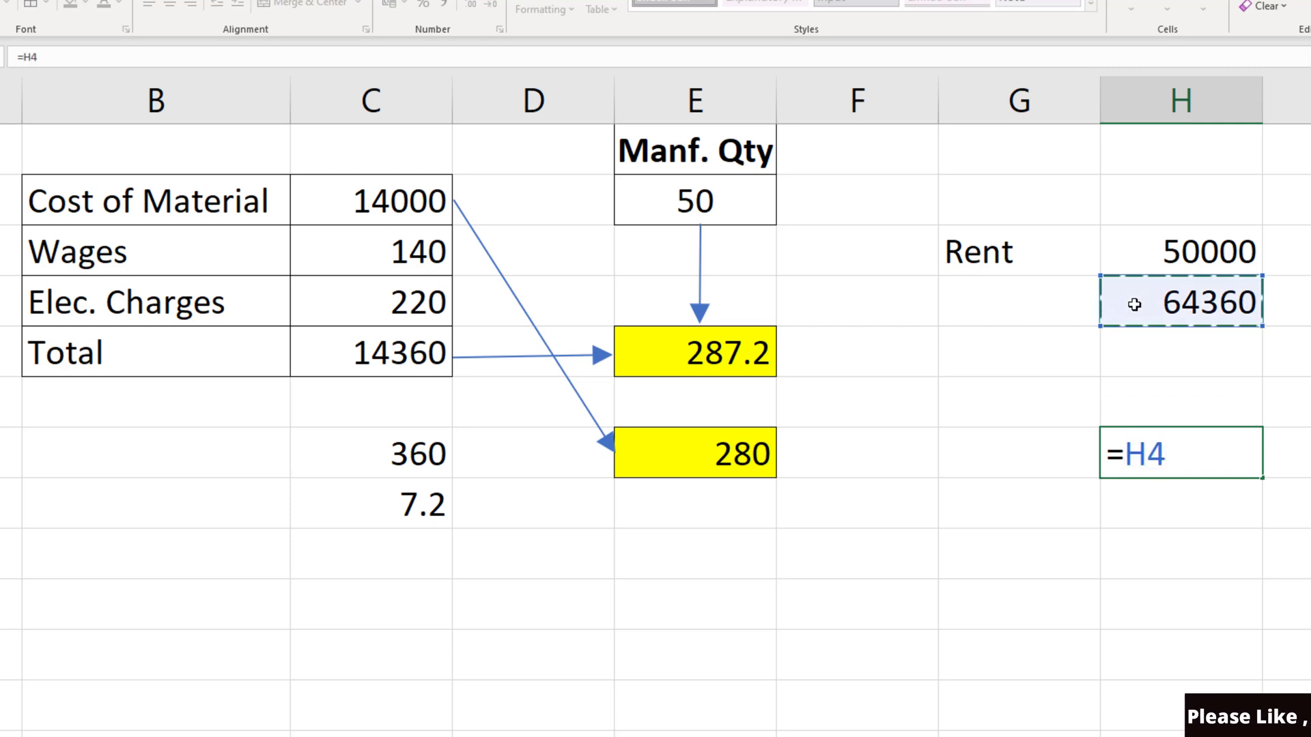
text(/)
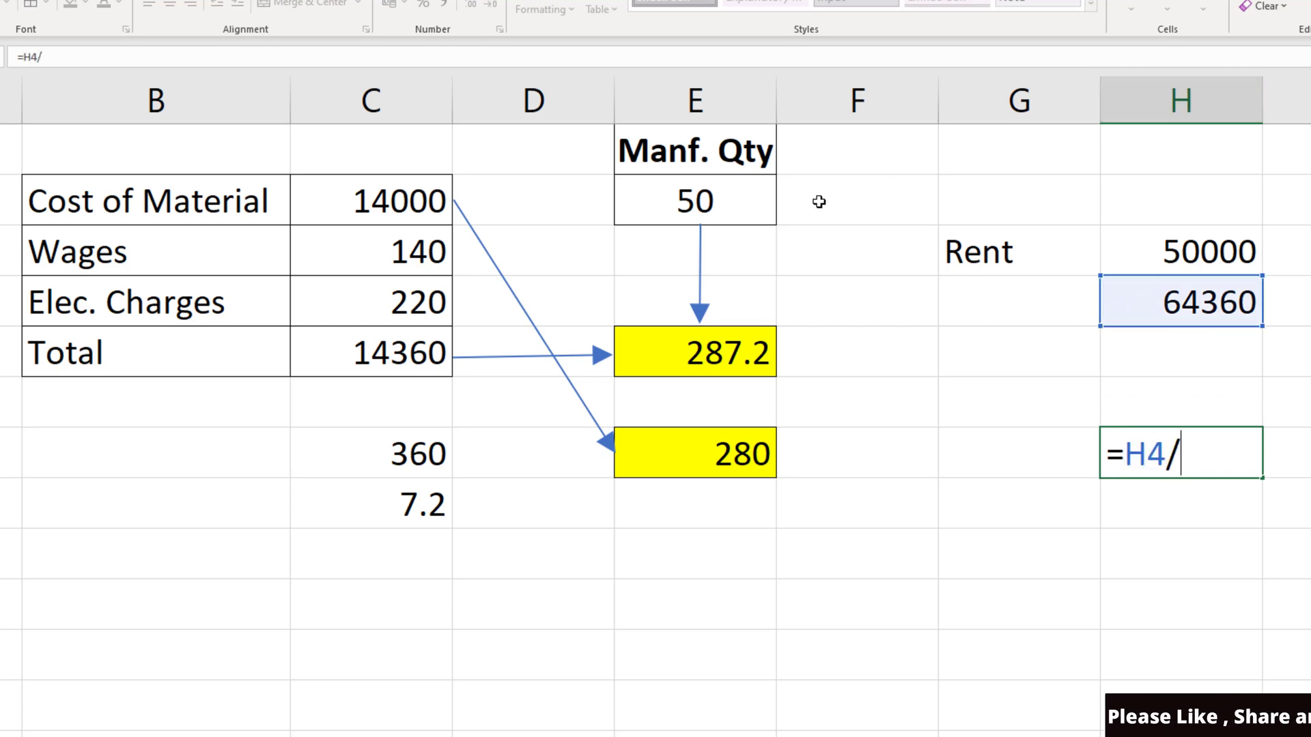
click(755, 202)
key(Return)
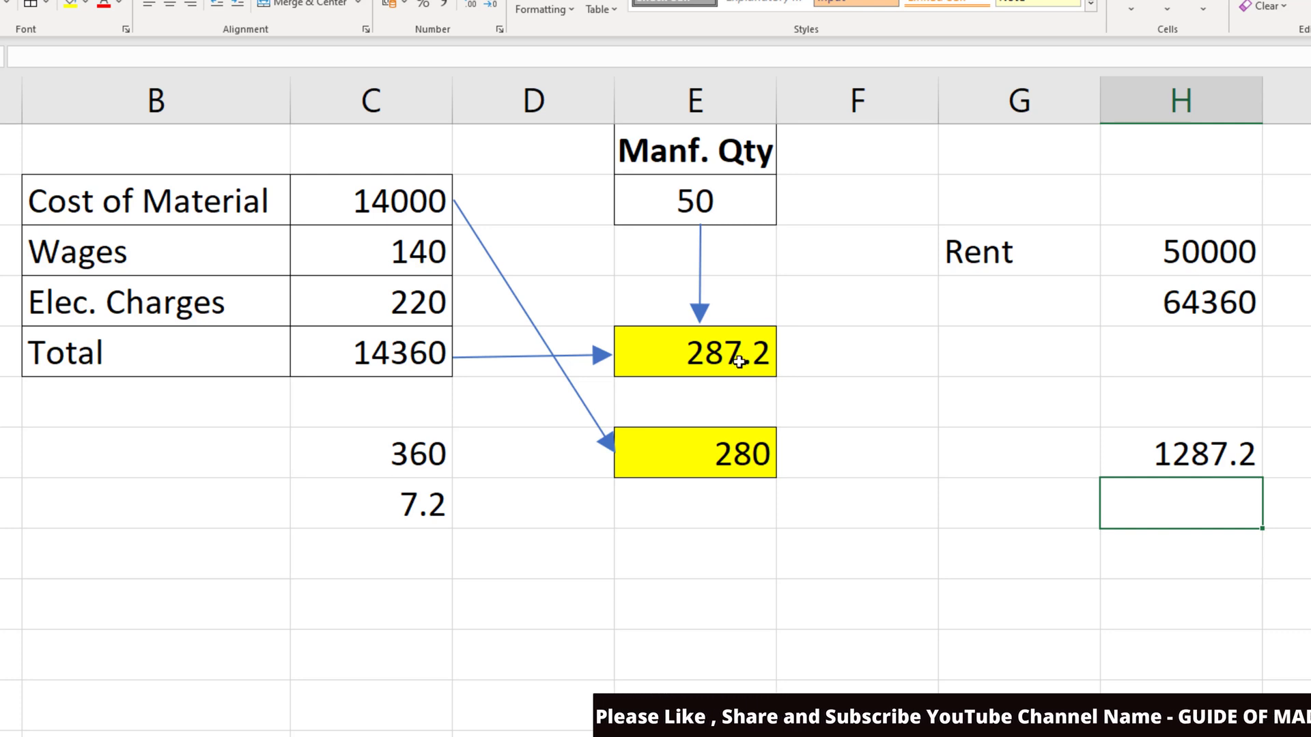
Step: Examine the rent amount, the wages and electricity charges, the unit cost in E5, and the formula in H7 for the rent-inclusive unit cost
click(1171, 266)
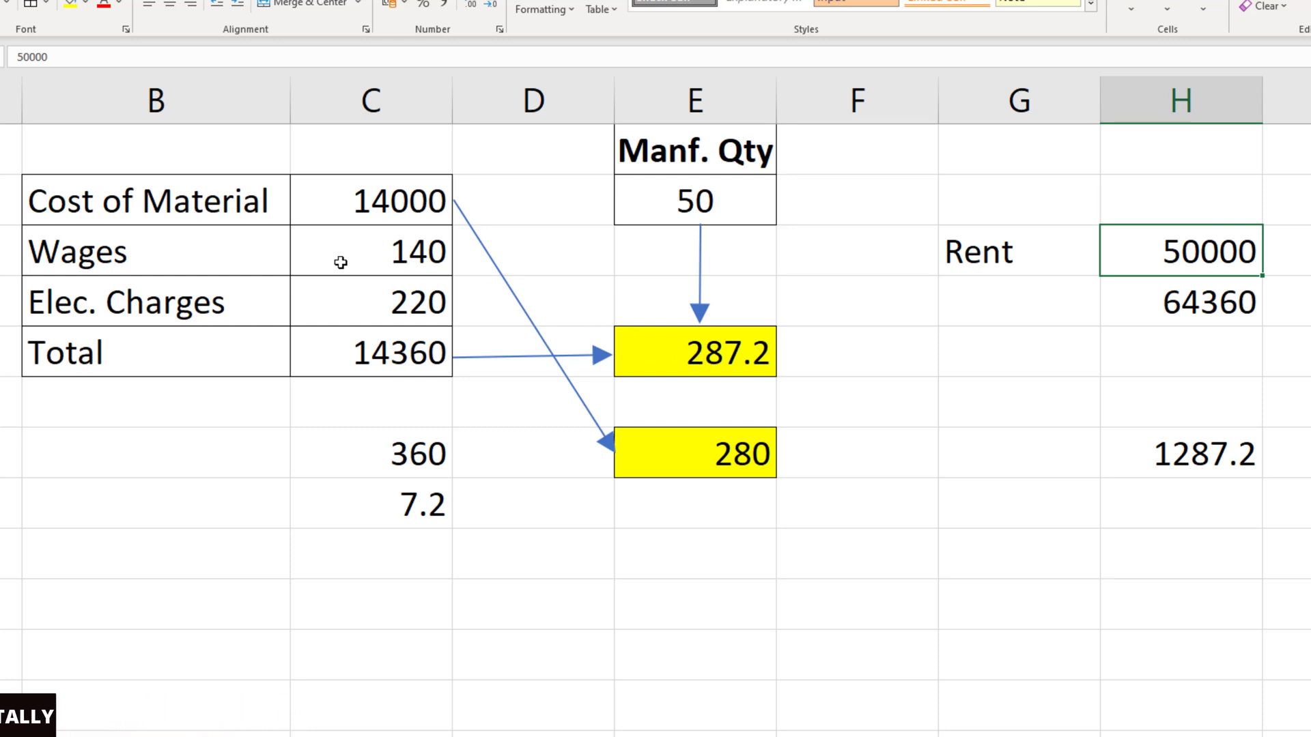
drag(341, 258, 342, 302)
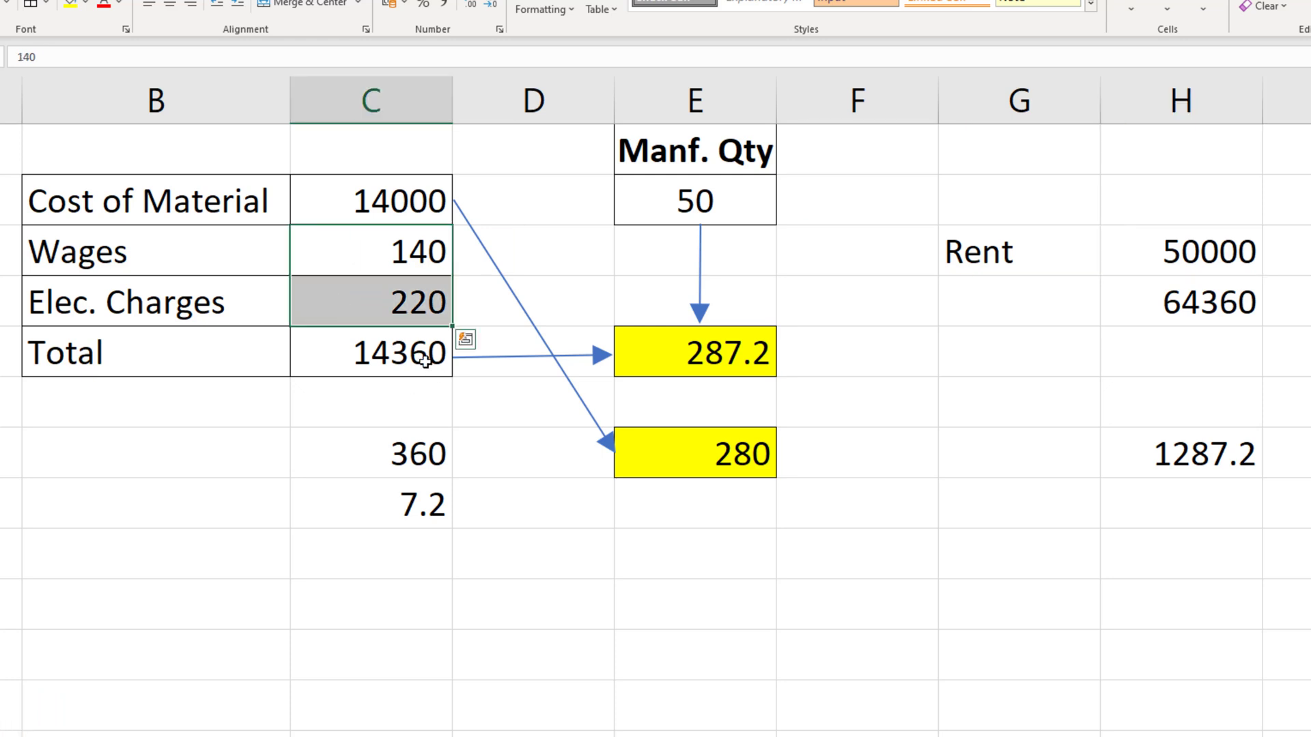
click(684, 351)
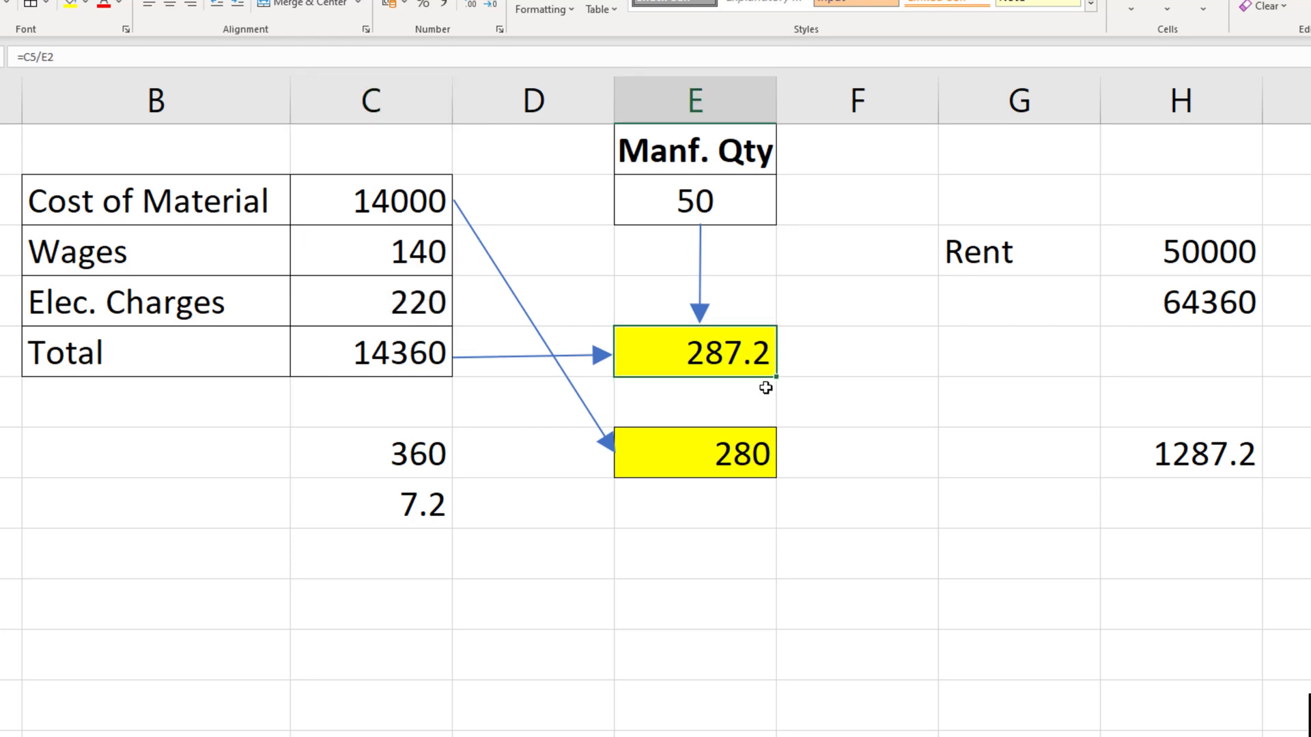
click(1188, 303)
click(1189, 451)
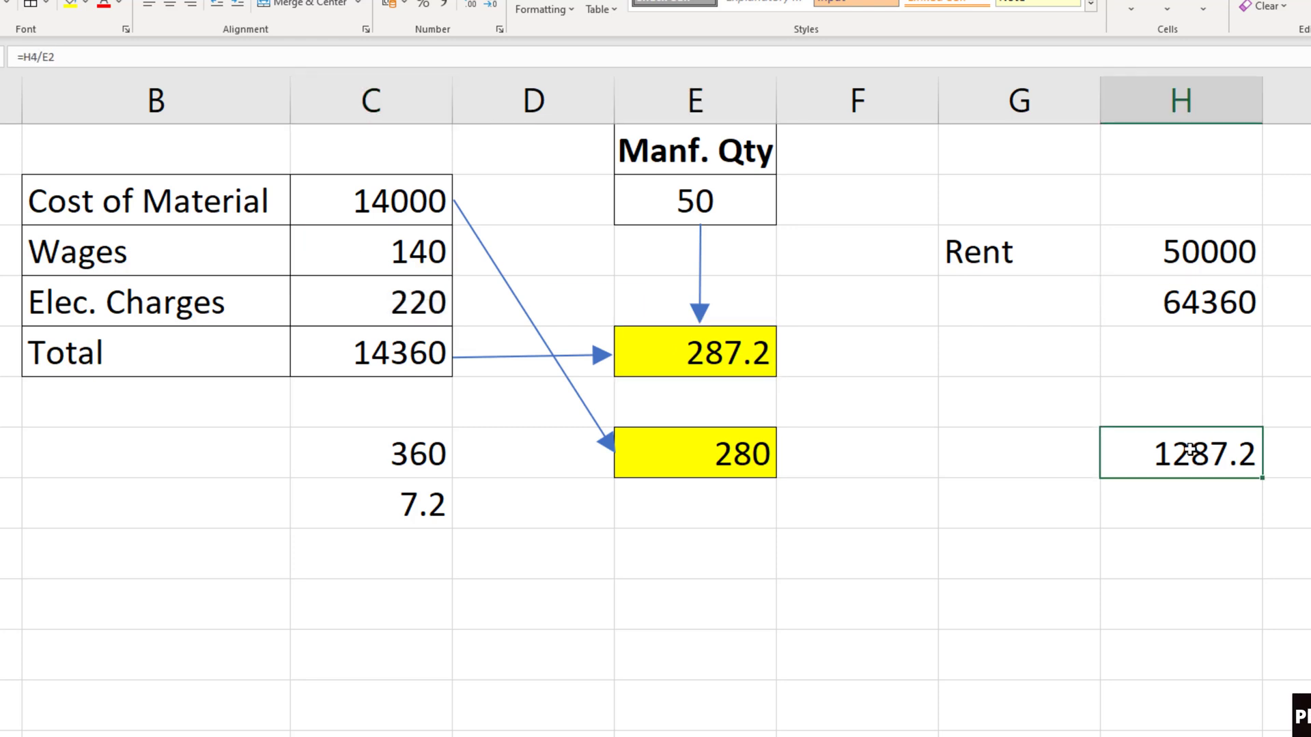
key(F2)
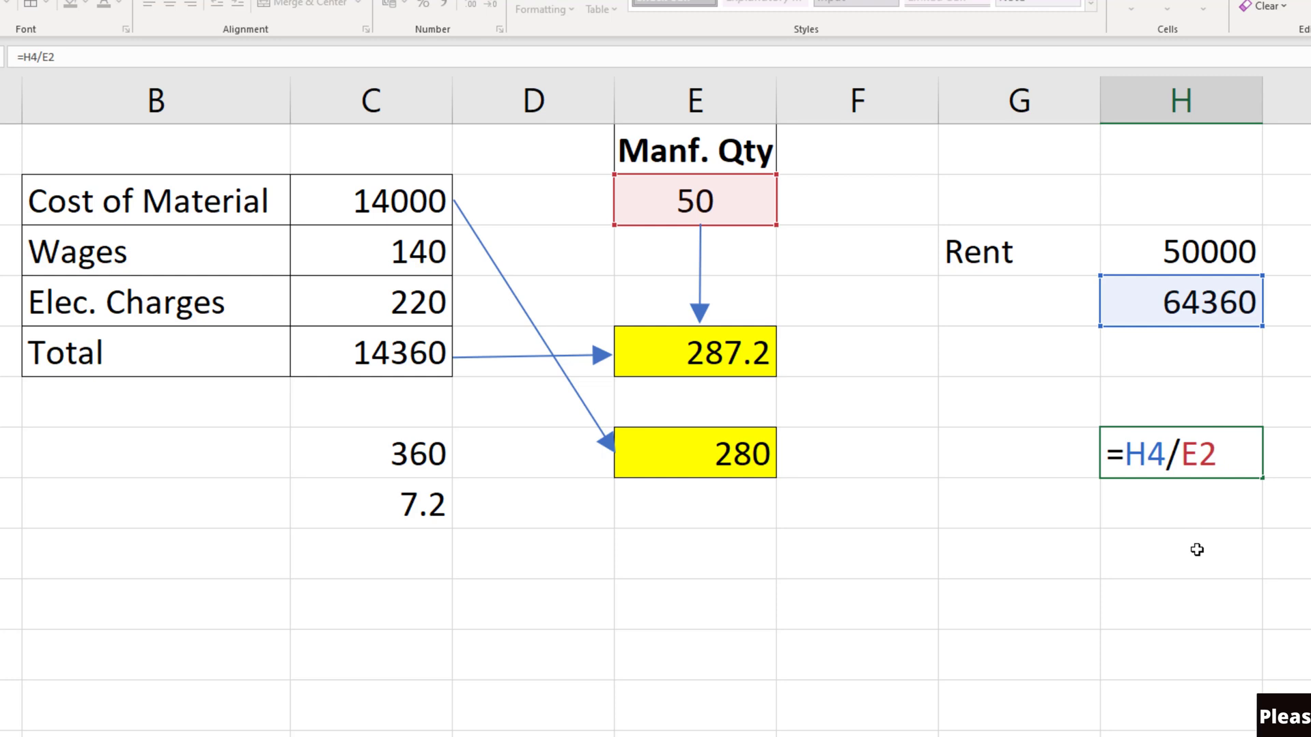
key(Escape)
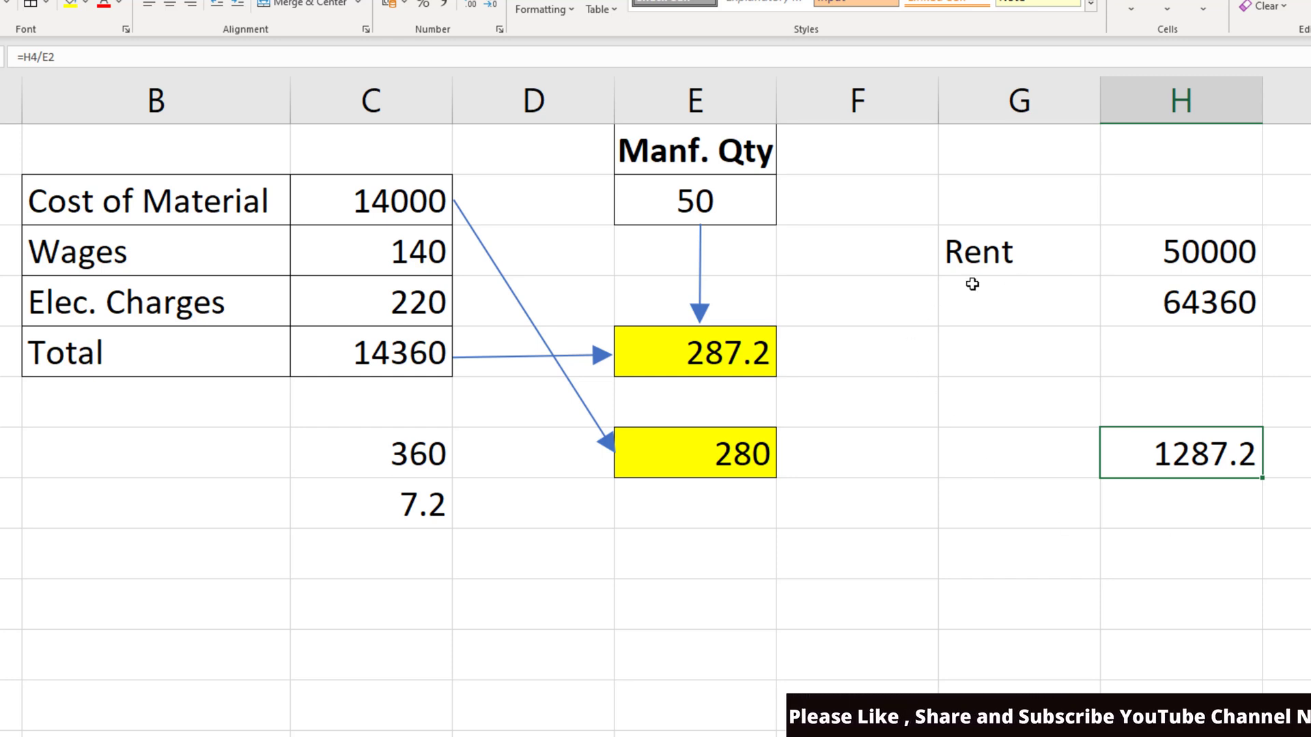
Step: Compare the effect of wages and electricity on the unit cost in E5 with the effect of rent in H3 on H7, checking H7's formula
click(371, 271)
drag(371, 271, 371, 290)
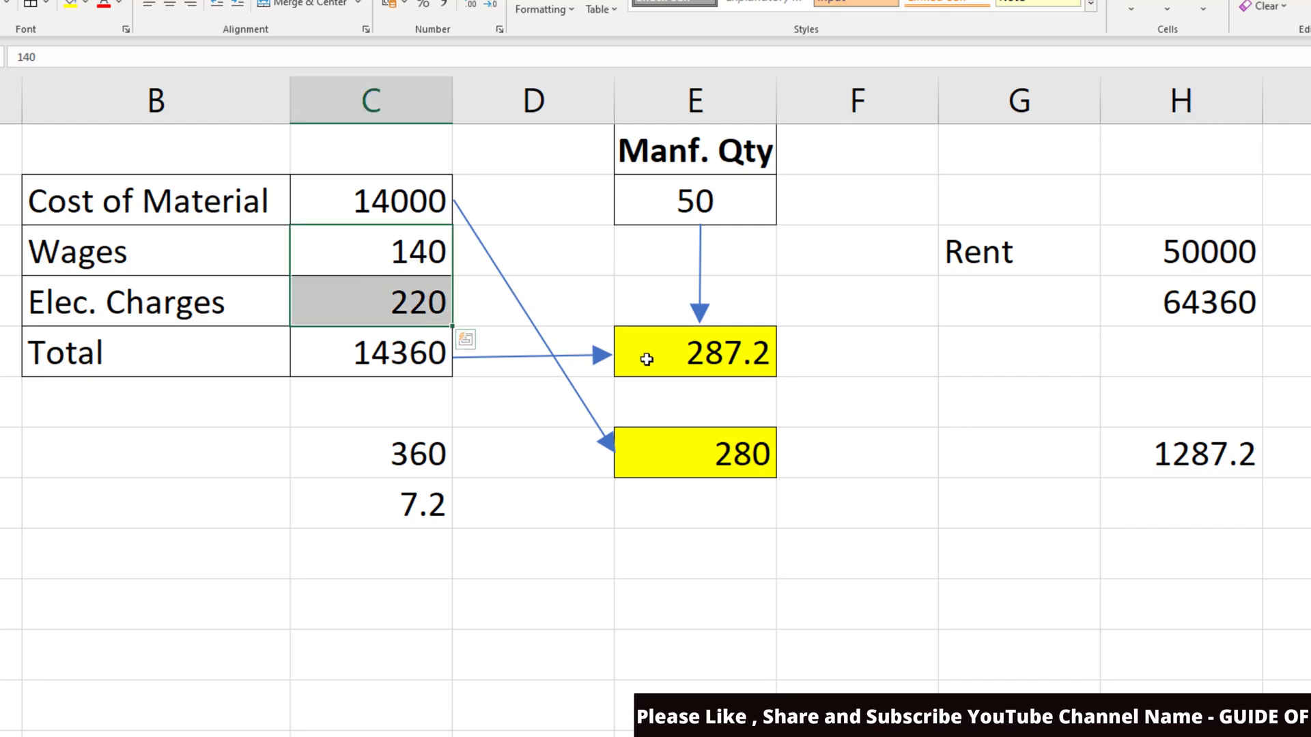
click(719, 355)
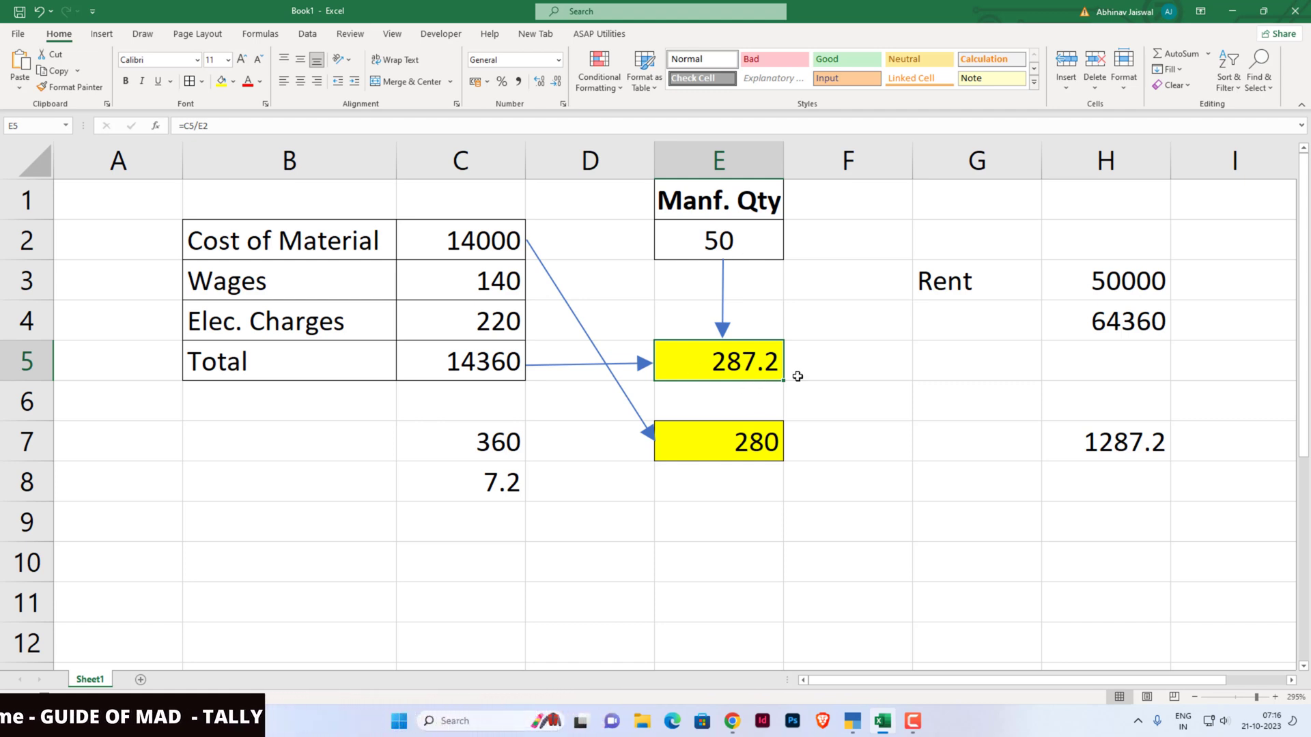
click(1084, 282)
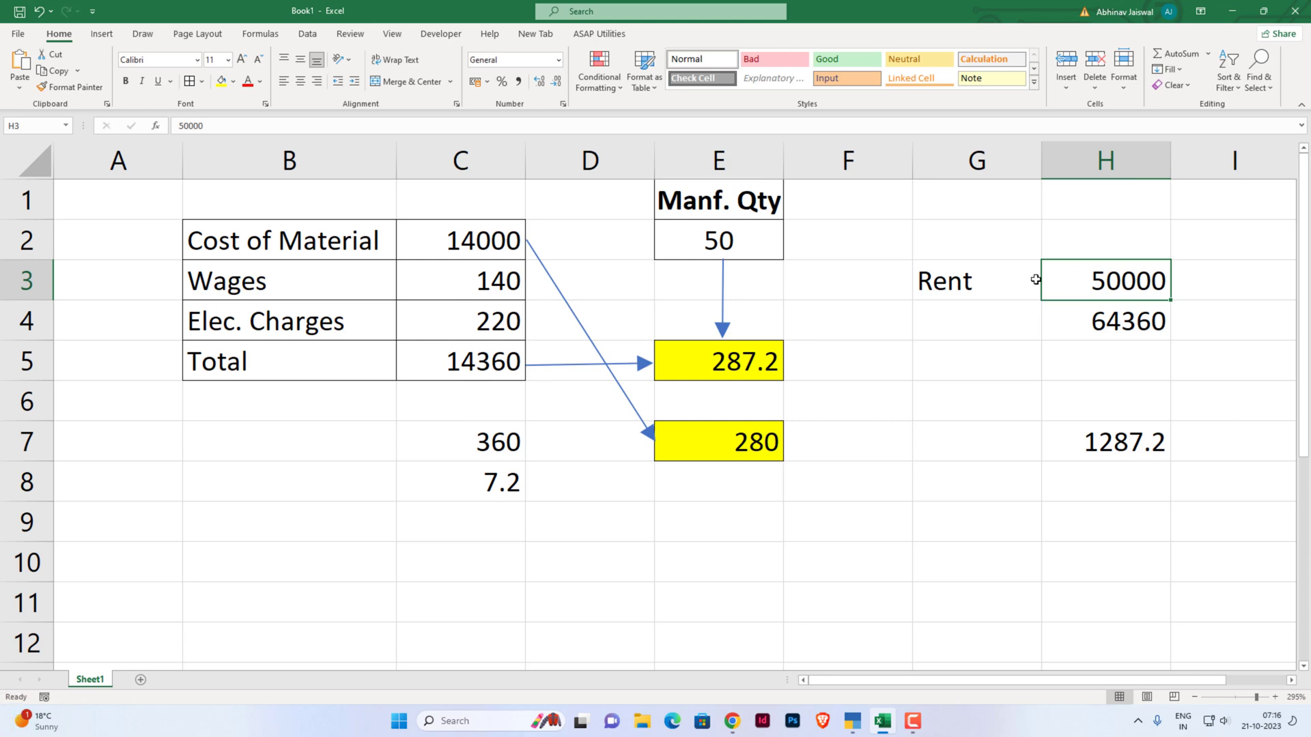
click(1064, 237)
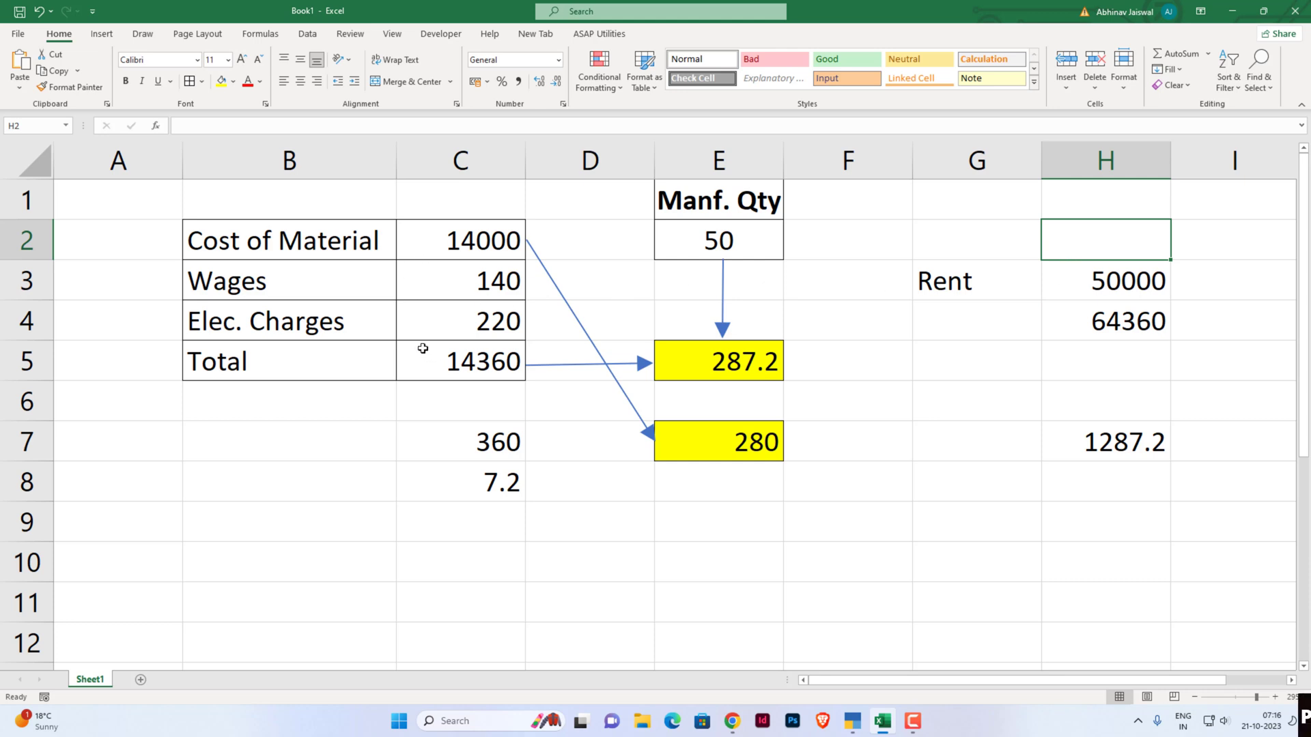
click(242, 484)
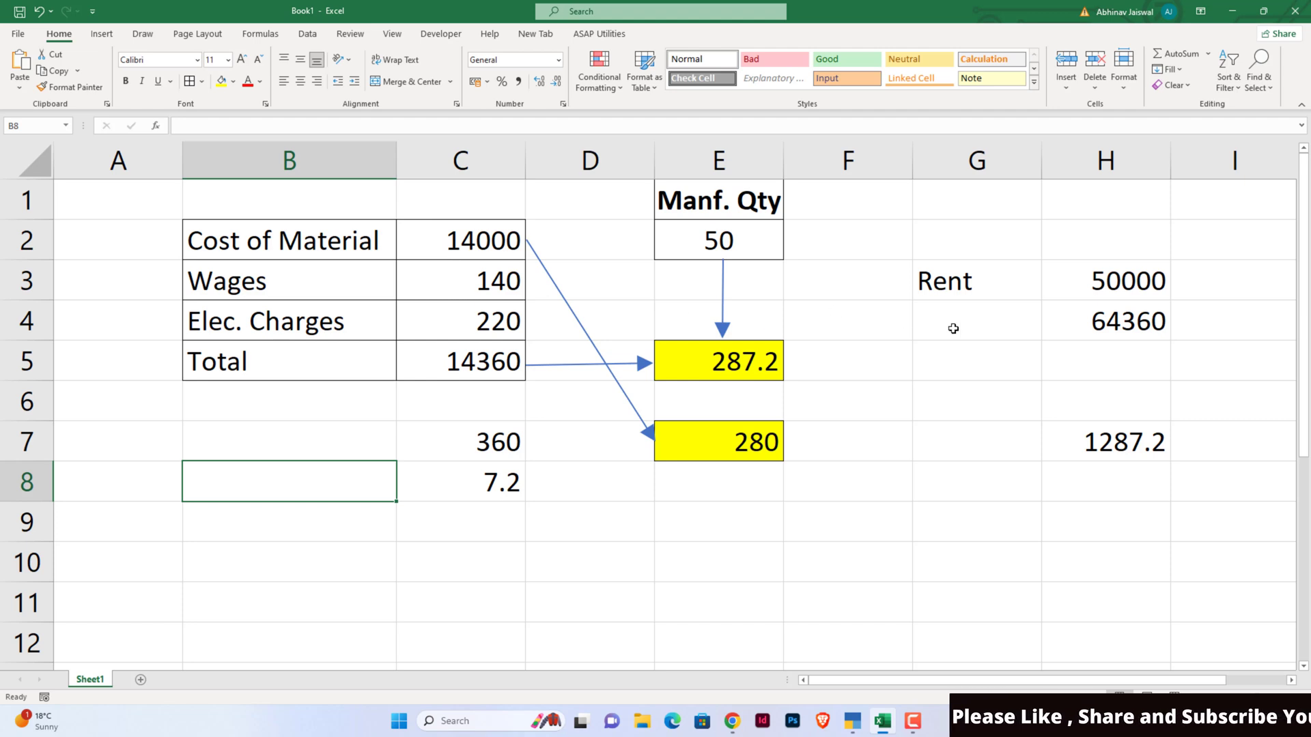
click(1024, 292)
click(1106, 291)
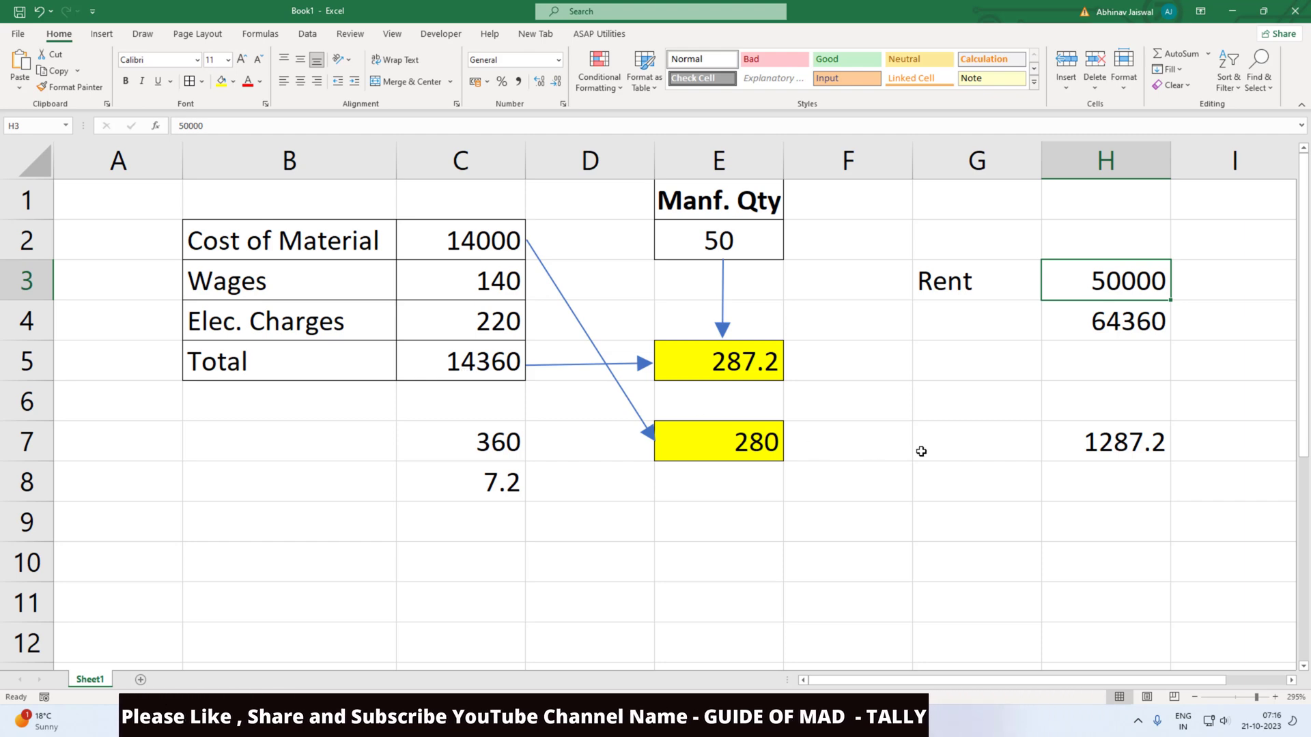
click(1078, 444)
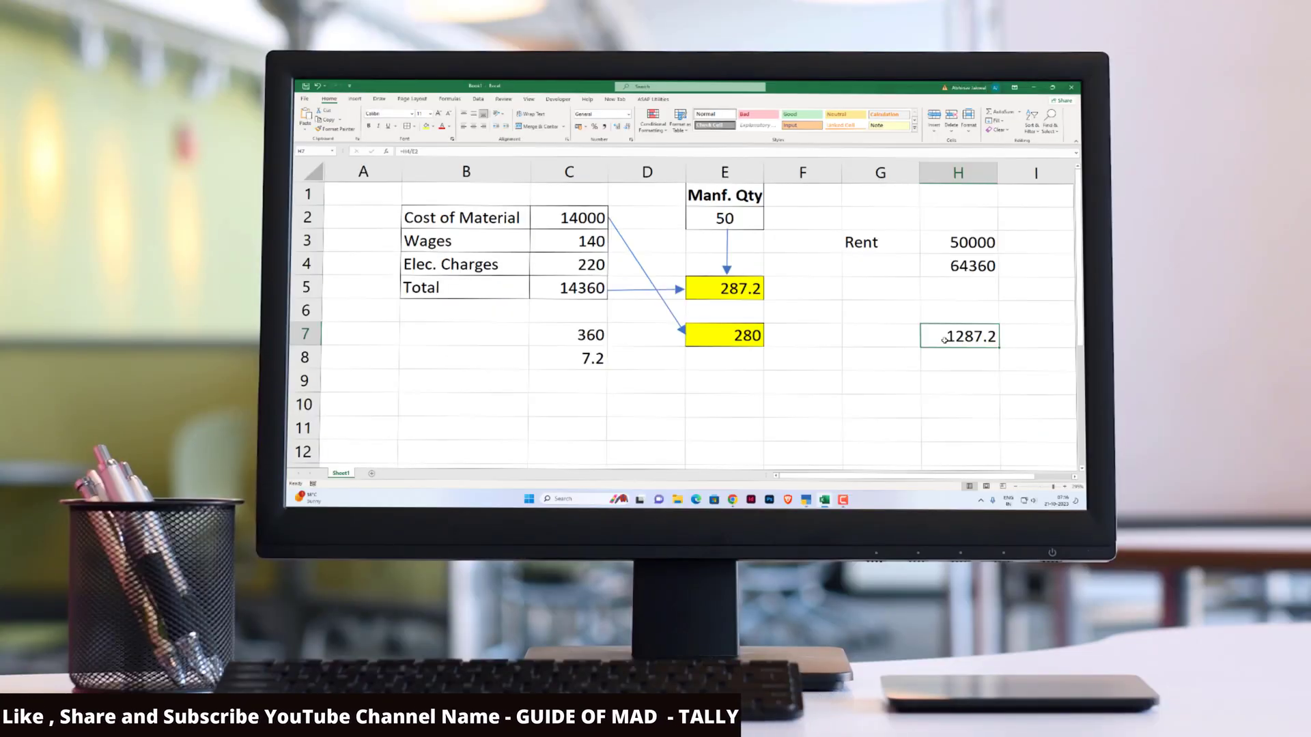
double_click(944, 339)
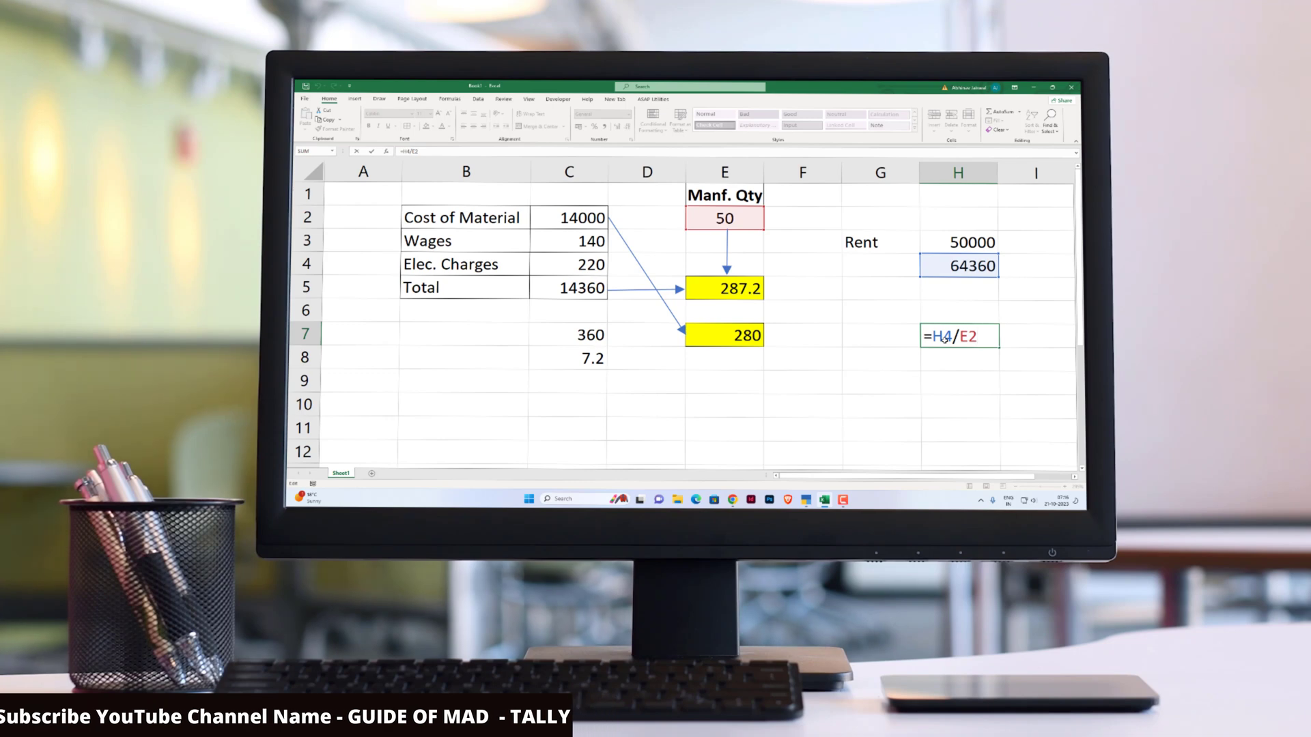
key(ctrl+Return)
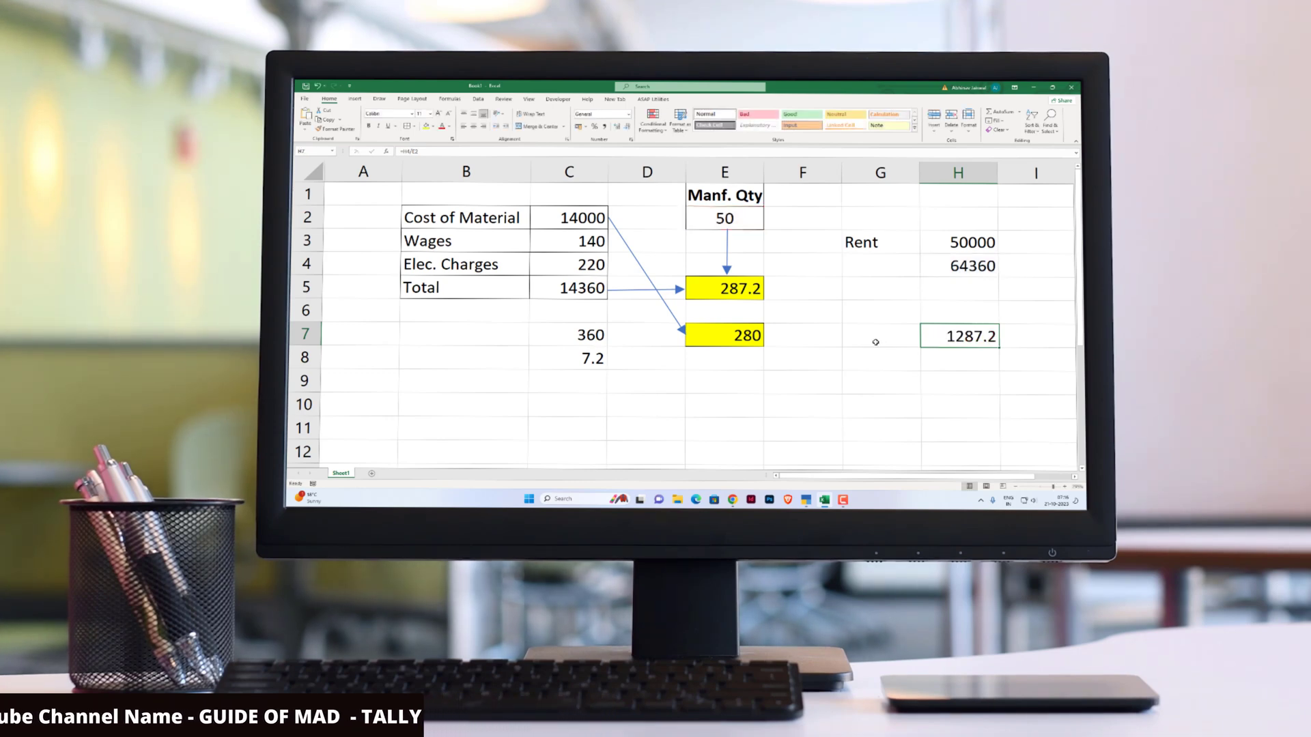